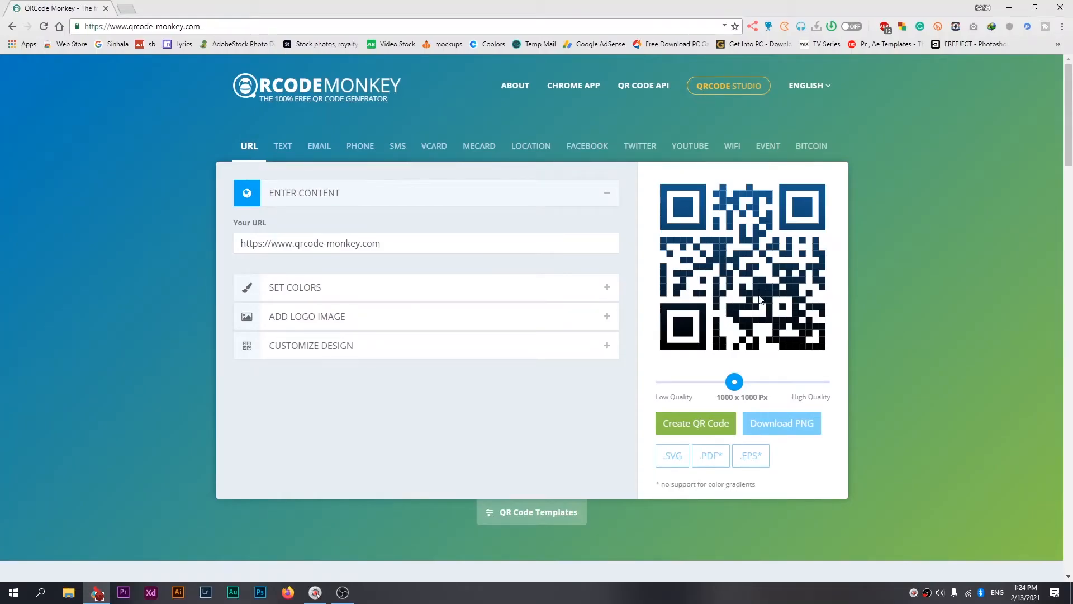
# Look through the entry forms for the Text, Email and Phone QR code content types.
pyautogui.click(241, 150)
pyautogui.click(277, 152)
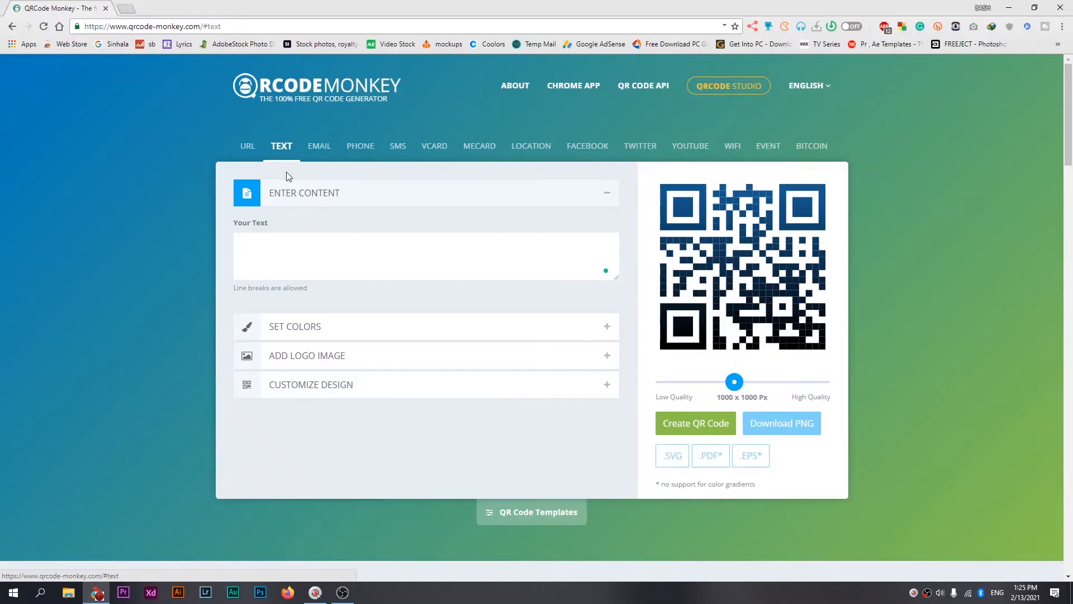
pyautogui.click(297, 255)
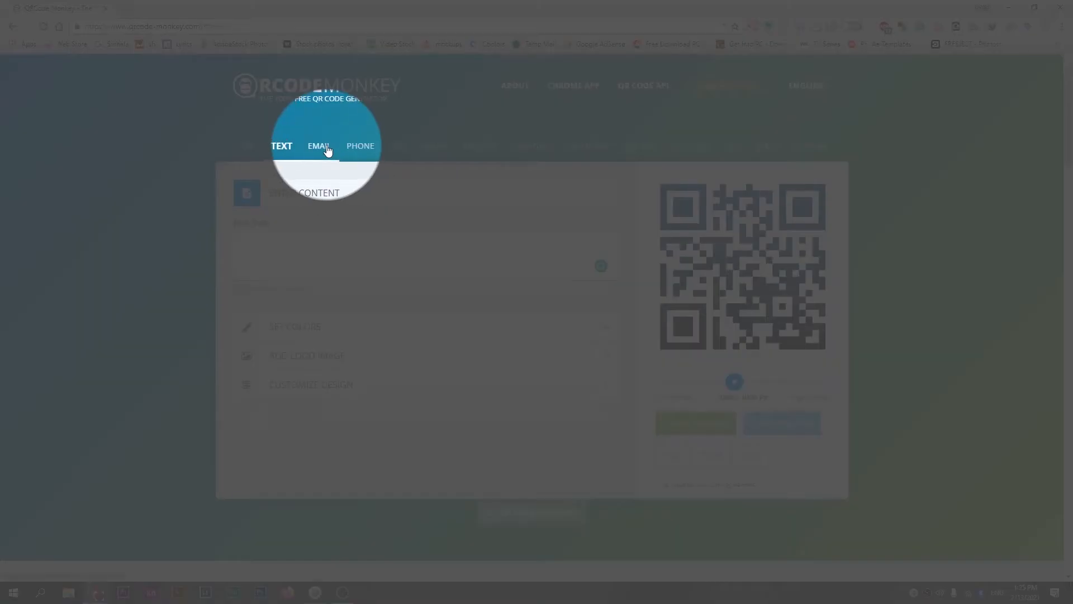
pyautogui.click(328, 149)
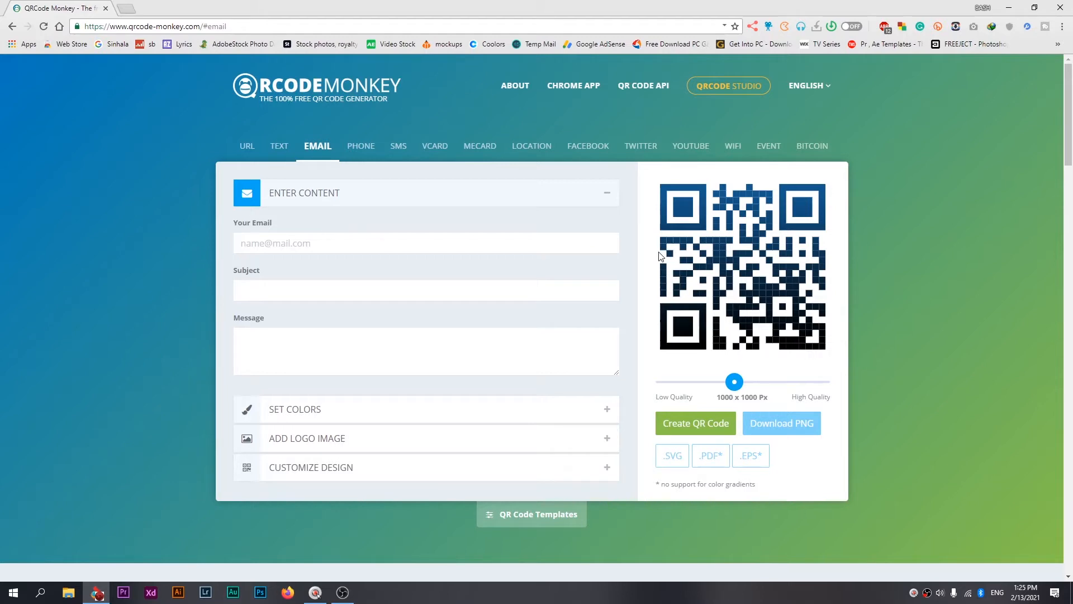
pyautogui.click(360, 148)
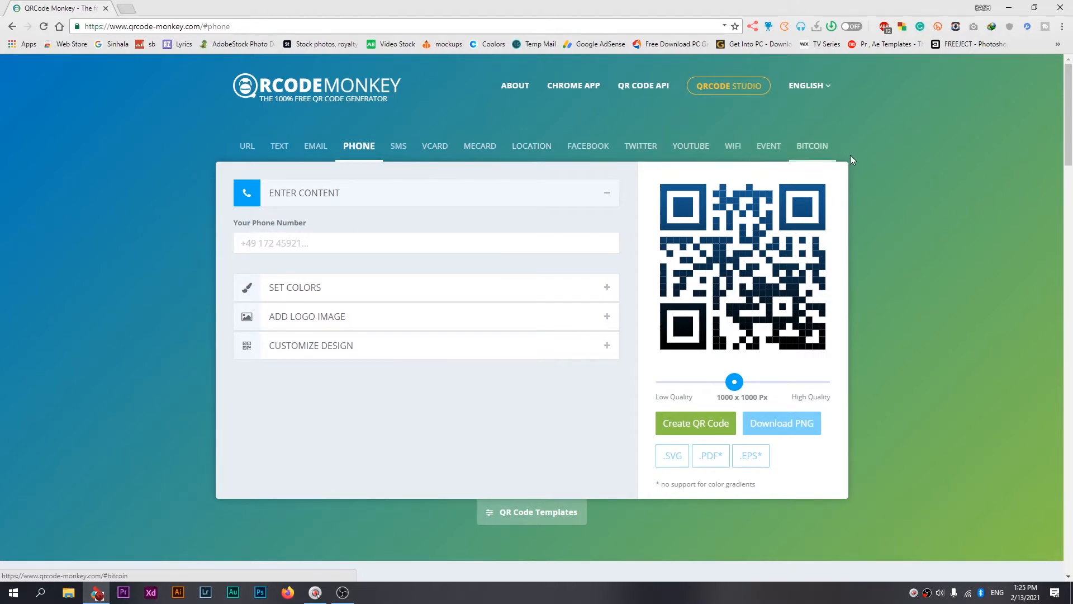
pyautogui.click(811, 161)
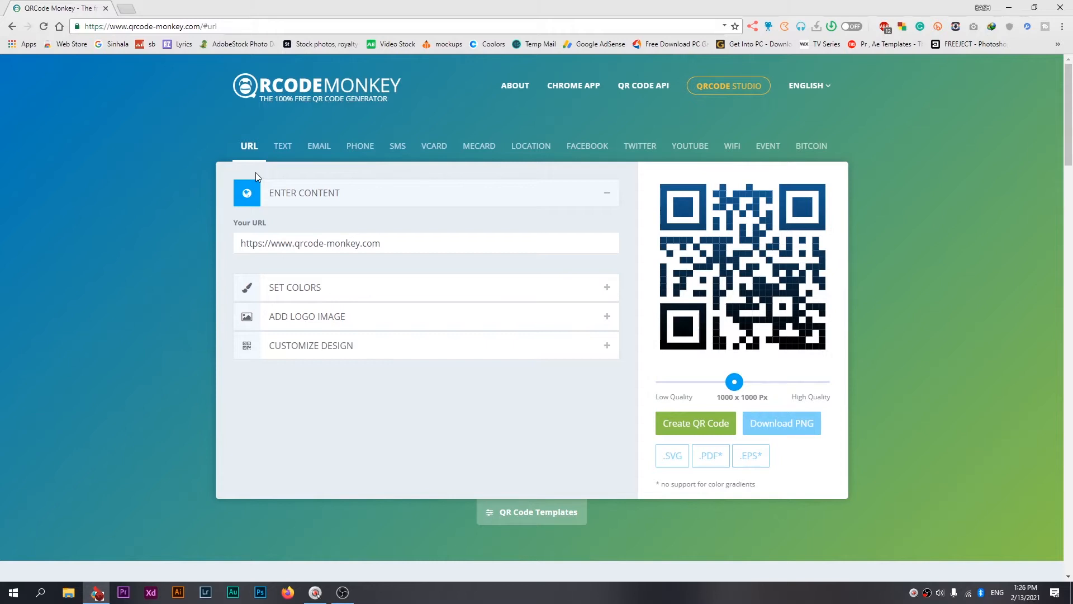
# Select the existing web address in the URL content field and open downforeveryoneorjustme.com in a new browser tab.
pyautogui.click(460, 245)
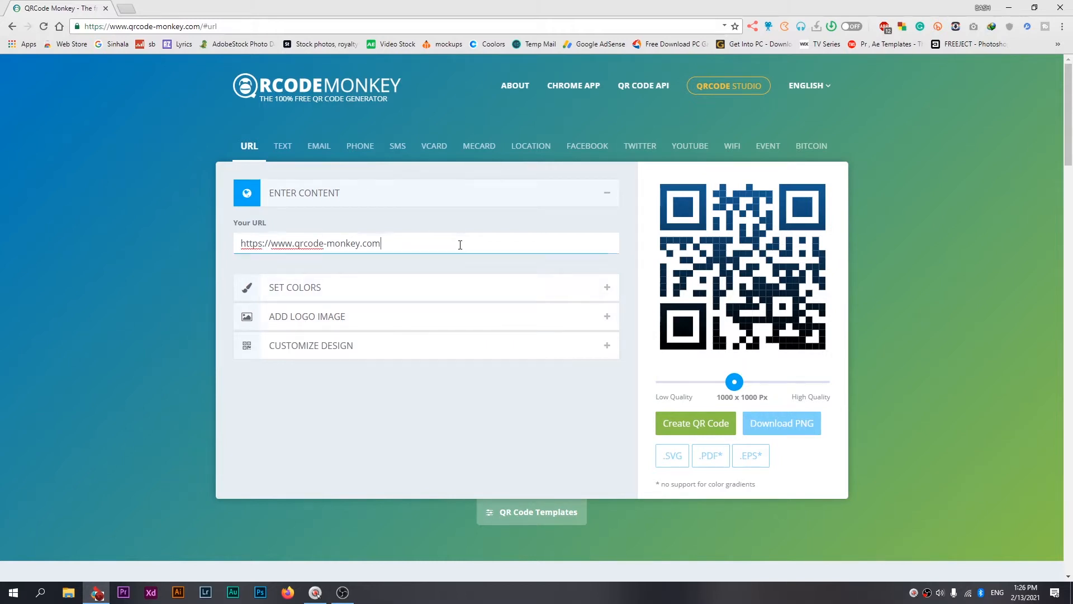
pyautogui.hotkey('ctrl', 'shift', 'Left')
pyautogui.click(460, 245)
pyautogui.tripleClick(404, 239)
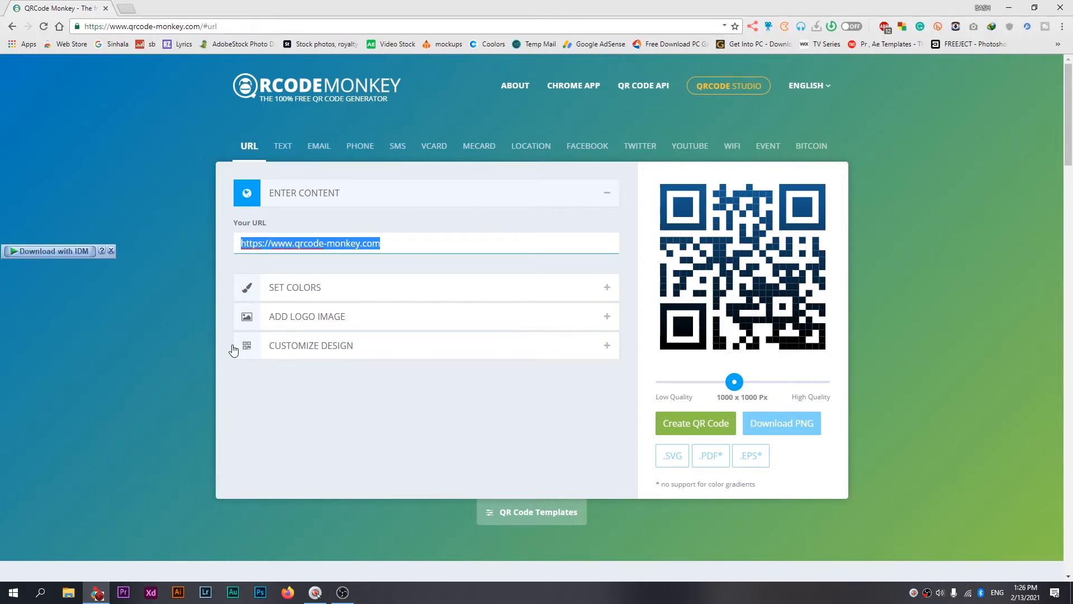
pyautogui.click(134, 9)
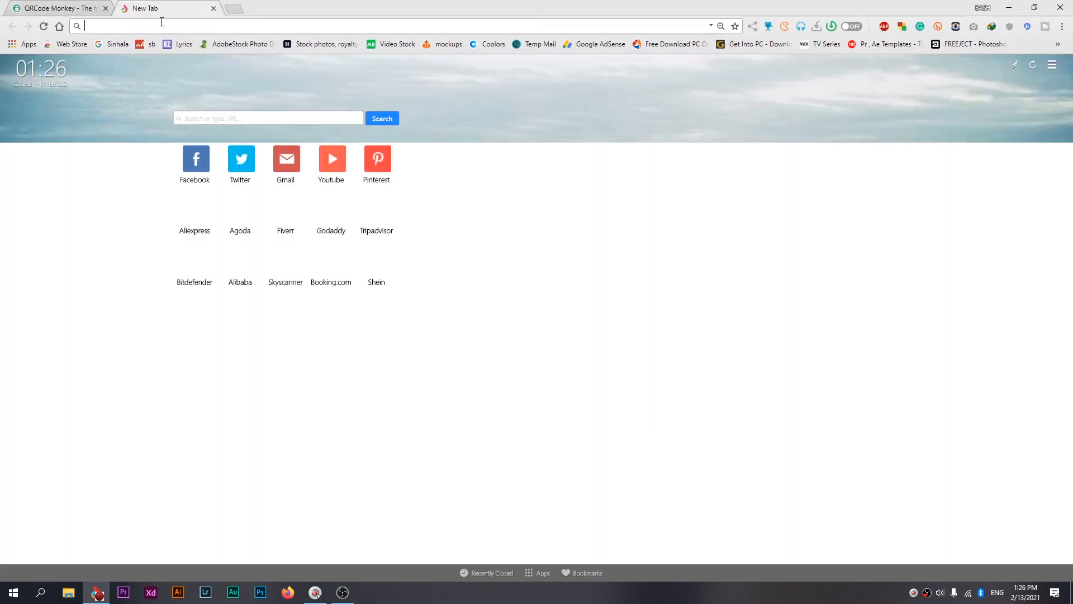
pyautogui.write('downforeveryoneorjustme.com')
pyautogui.press('Return')
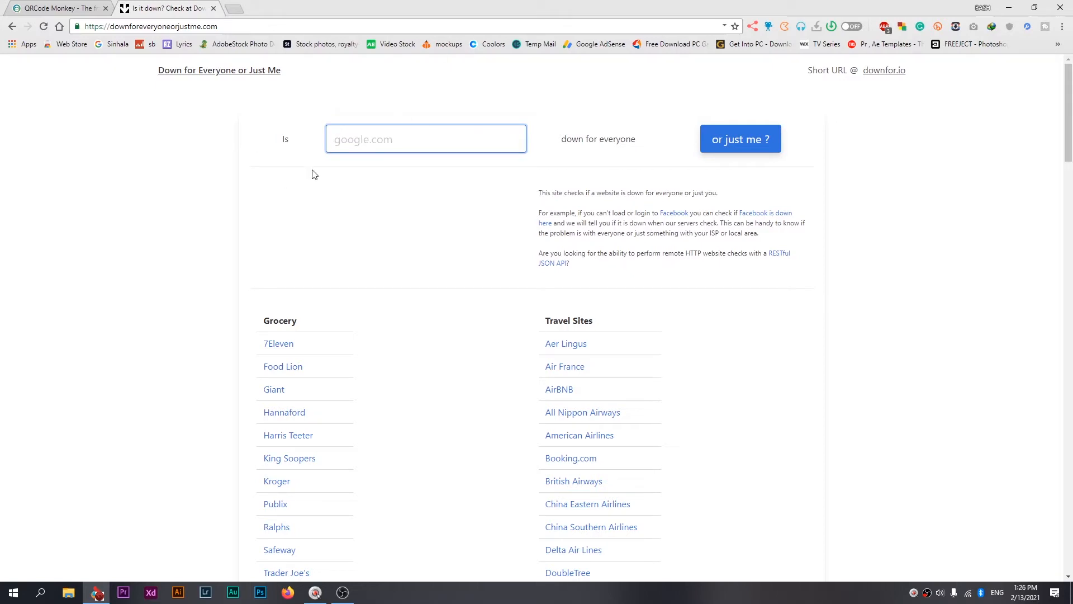
pyautogui.click(231, 27)
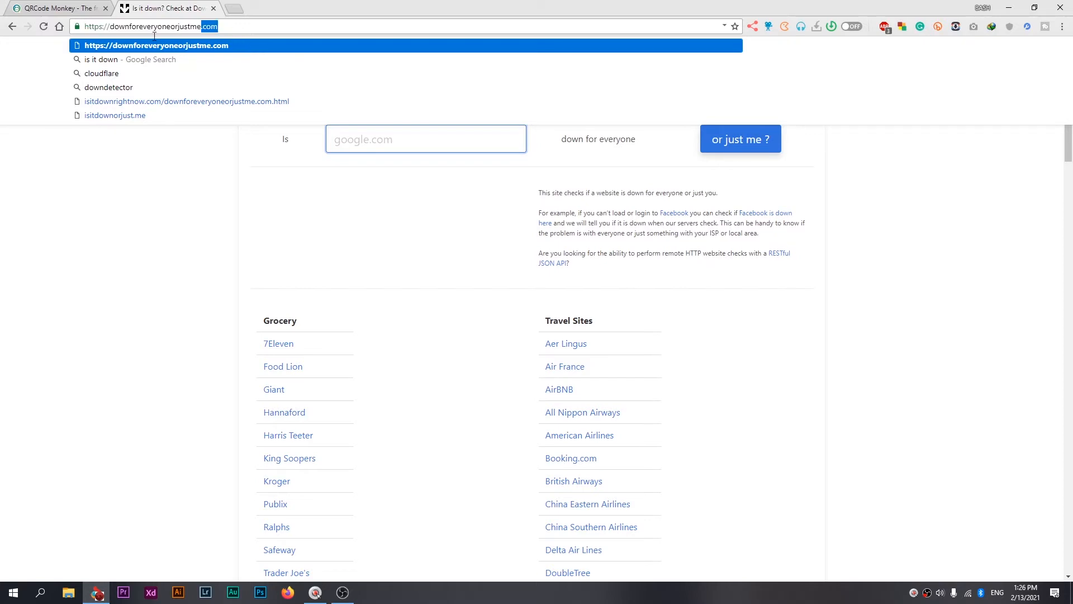
pyautogui.rightClick(127, 31)
pyautogui.click(148, 72)
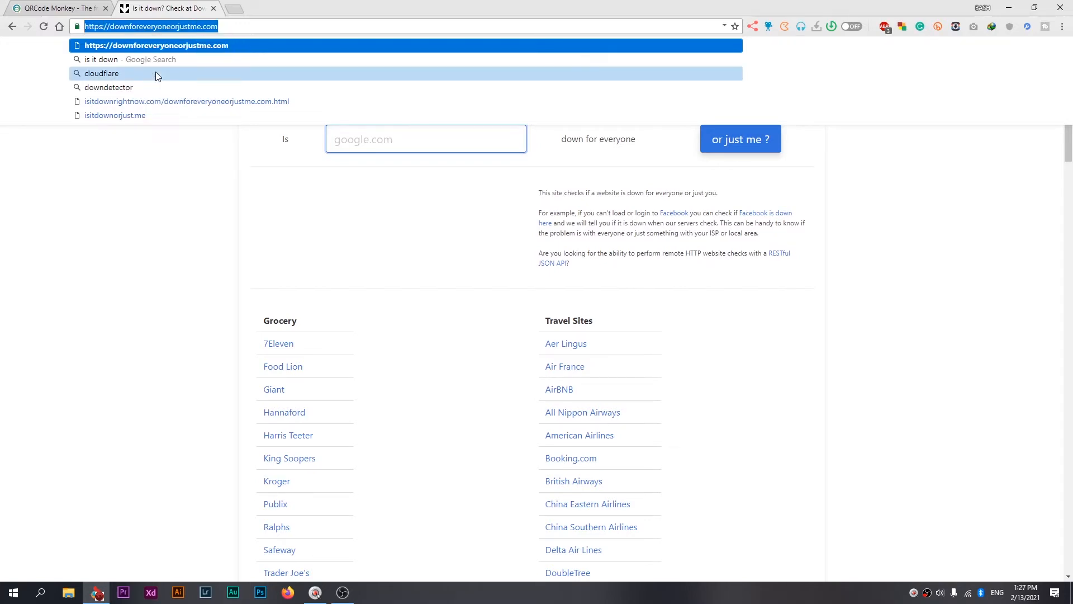
pyautogui.click(54, 5)
pyautogui.hotkey('ctrl', 'v')
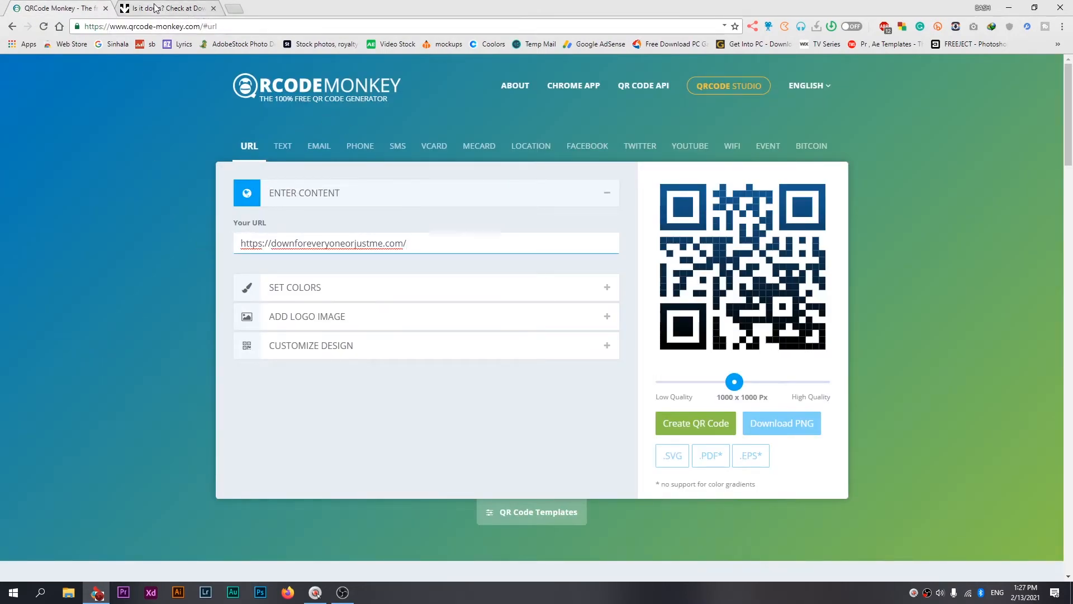
pyautogui.click(149, 7)
pyautogui.click(56, 7)
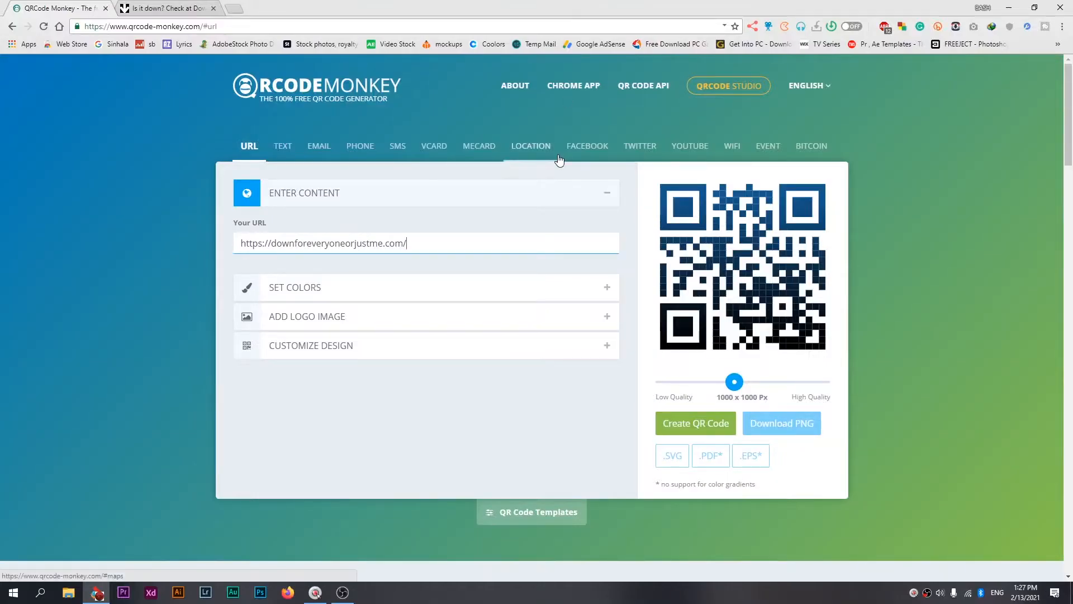
# Set the single foreground color to red #FF0000 and generate the QR code.
pyautogui.click(492, 291)
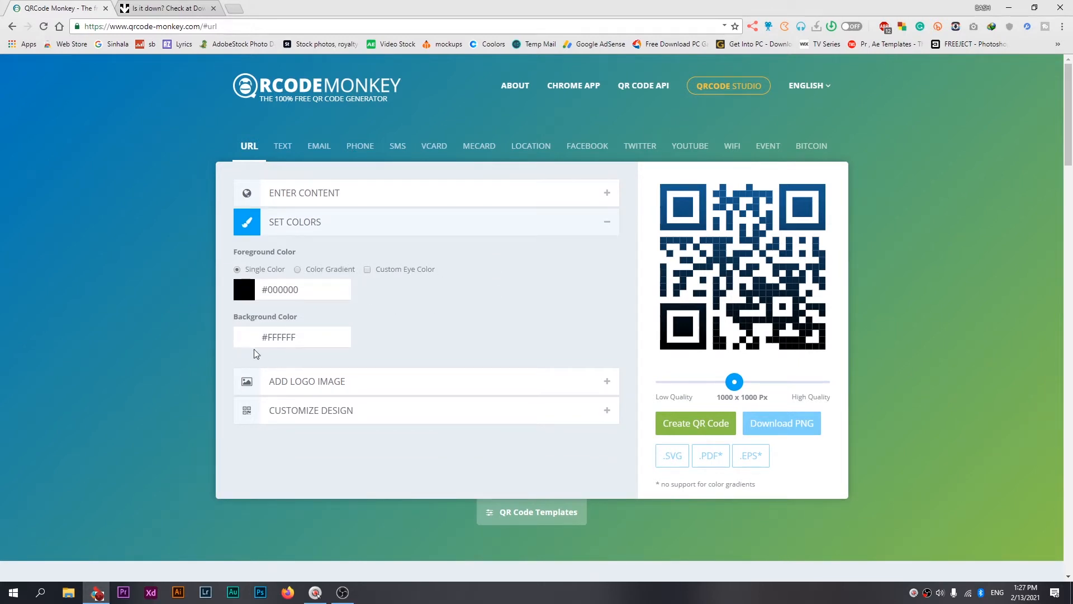
pyautogui.click(248, 296)
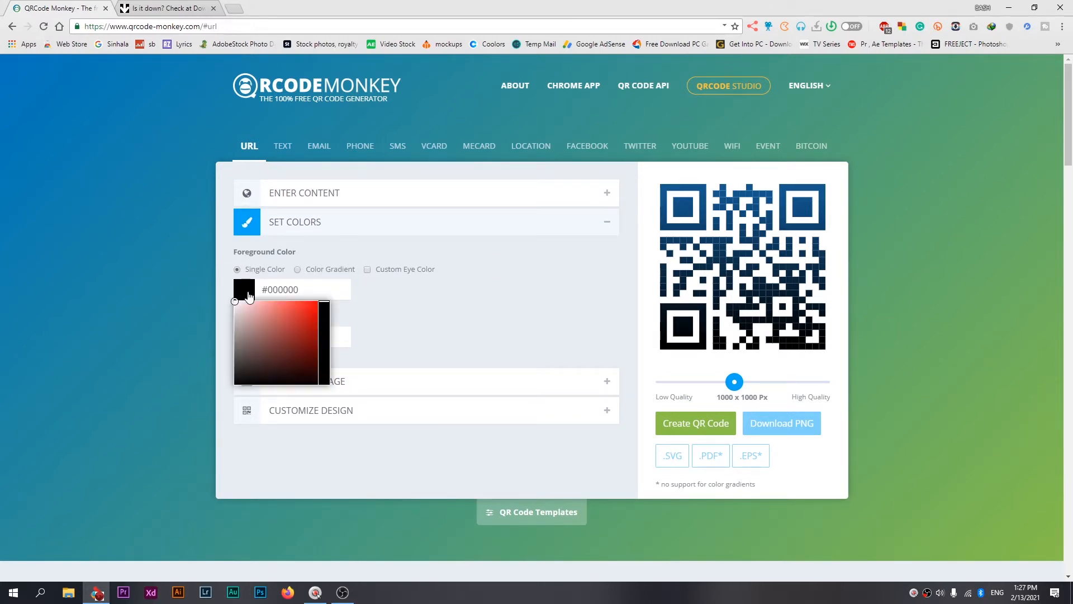
pyautogui.click(286, 357)
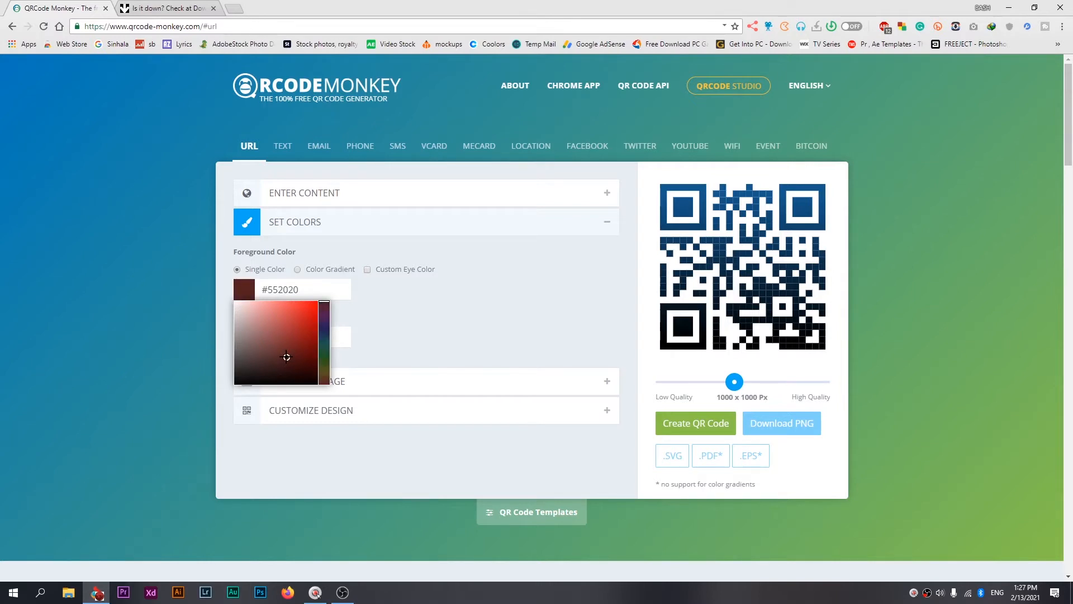
pyautogui.moveTo(286, 357)
pyautogui.mouseDown()
pyautogui.moveTo(335, 271)
pyautogui.moveTo(347, 270)
pyautogui.mouseUp()
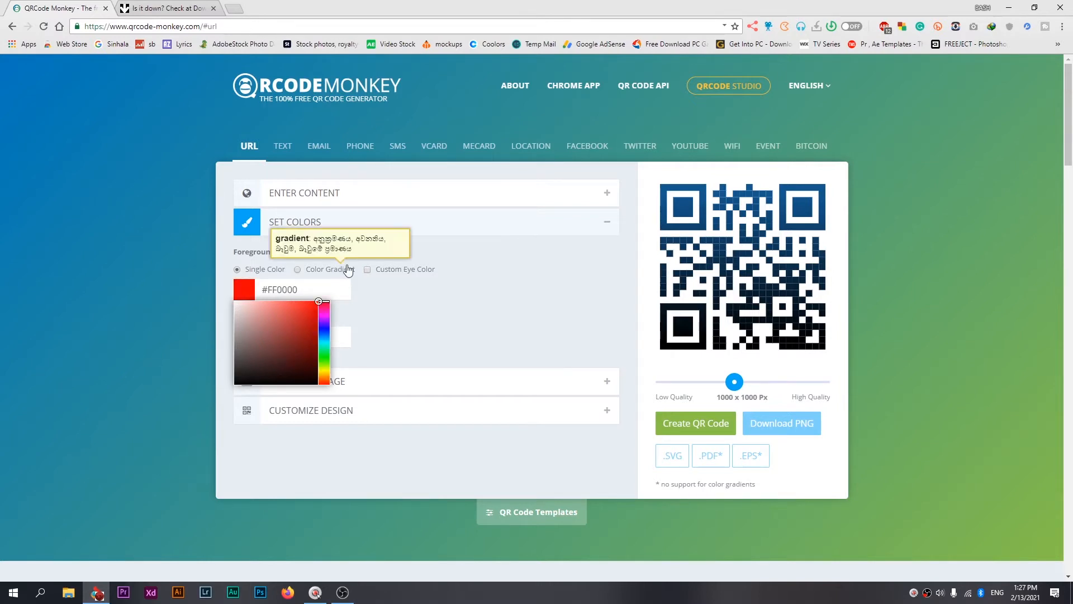
pyautogui.click(415, 323)
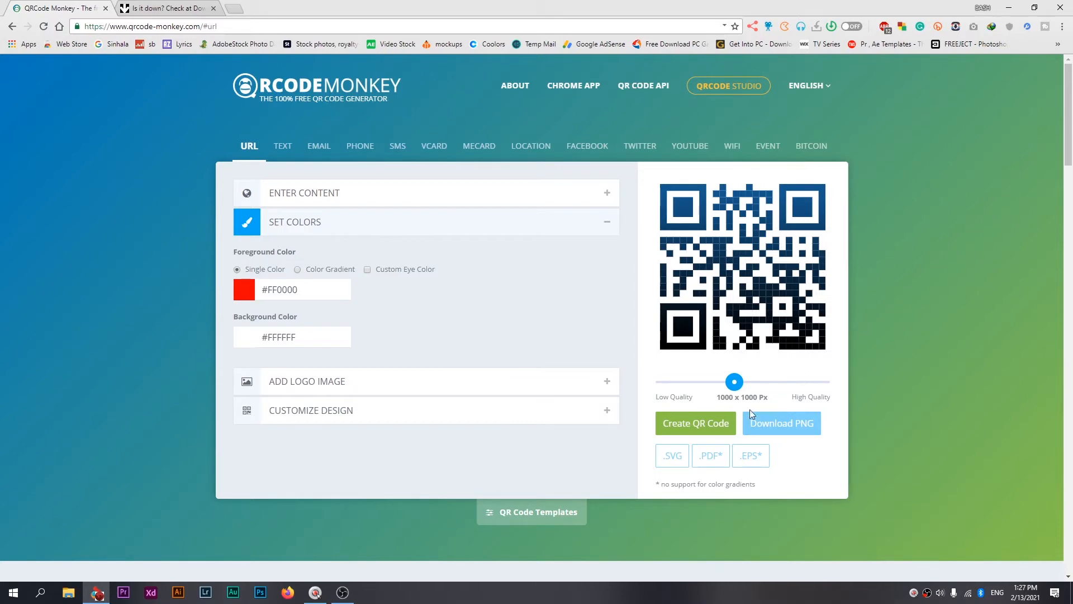
pyautogui.click(713, 420)
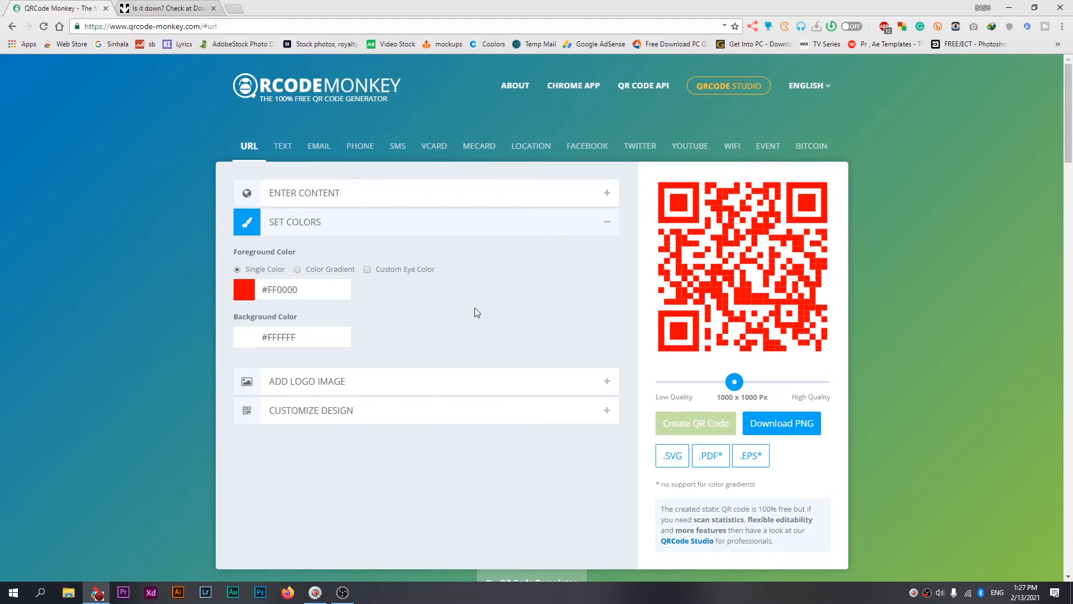
# Give the foreground a linear color gradient from #000000 to #FFFFFF and generate the QR code.
pyautogui.click(248, 300)
pyautogui.moveTo(254, 311); pyautogui.dragTo(235, 386)
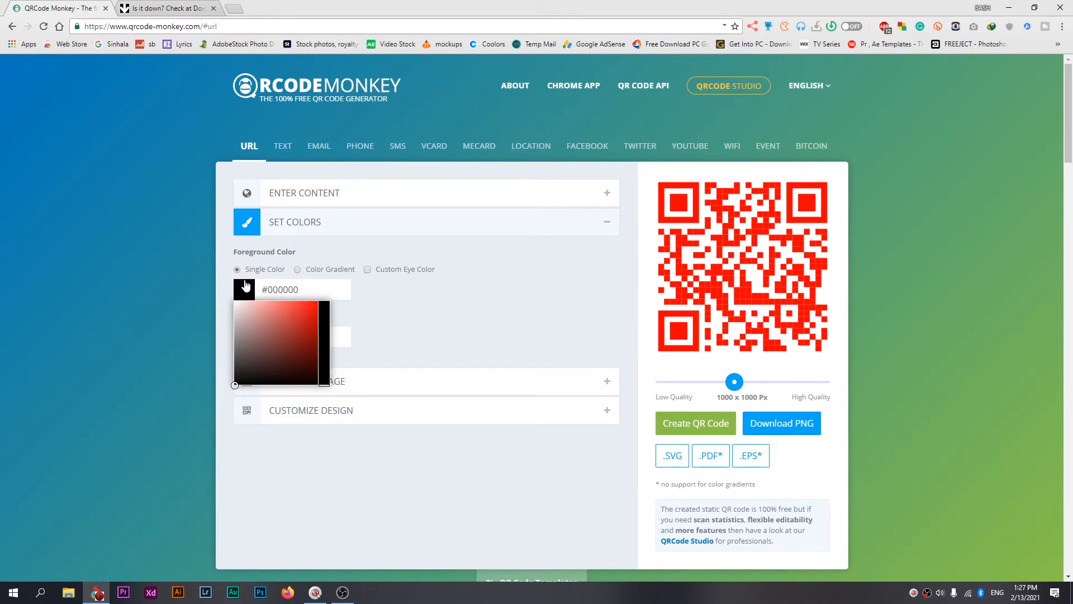
pyautogui.click(440, 311)
pyautogui.click(329, 270)
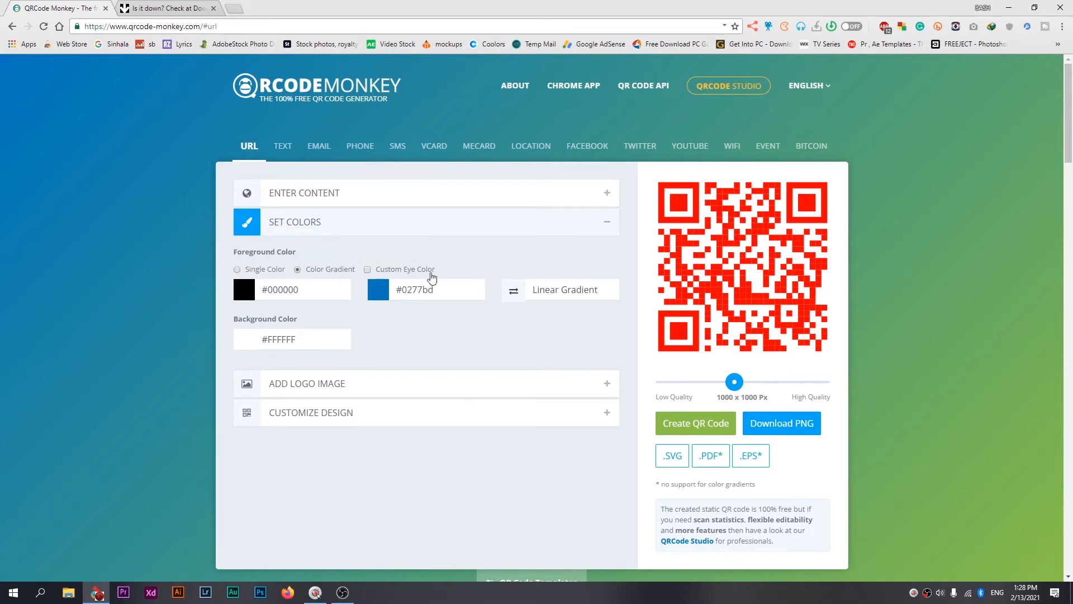
pyautogui.click(378, 293)
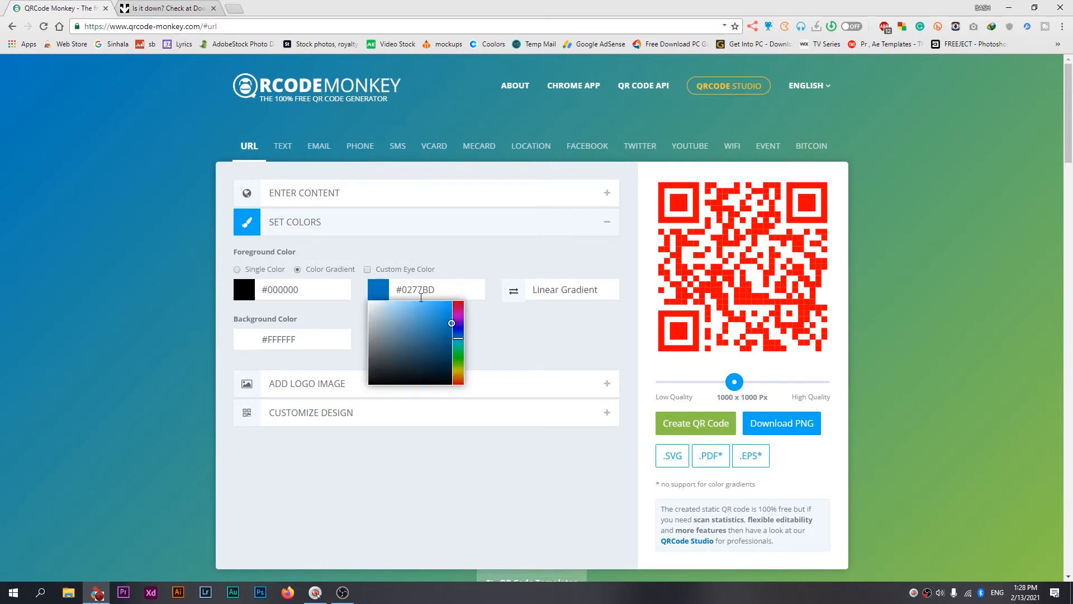
pyautogui.moveTo(383, 336); pyautogui.dragTo(359, 286)
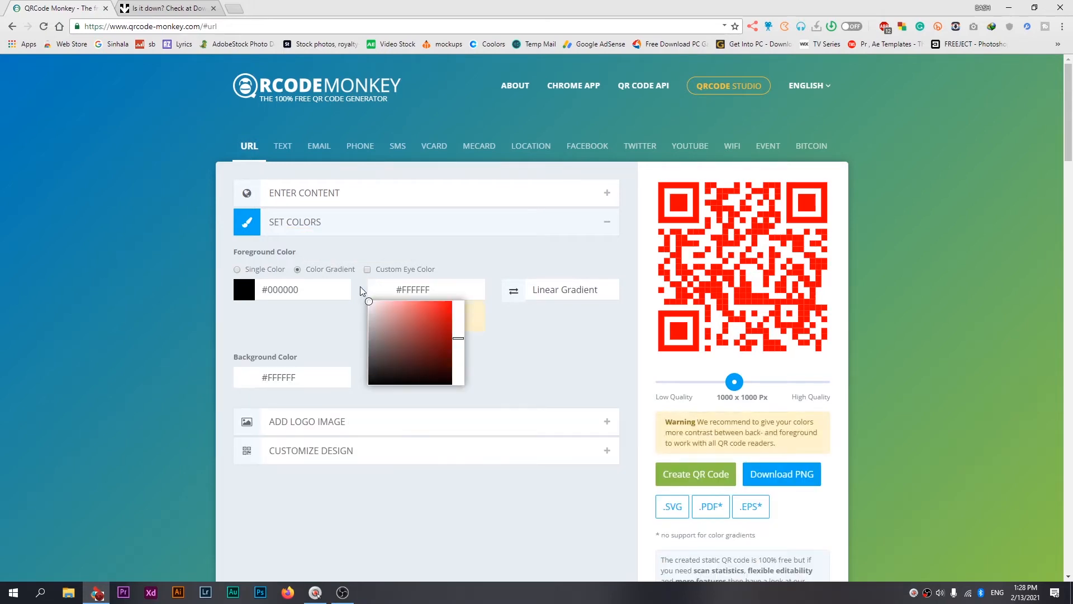
pyautogui.click(679, 470)
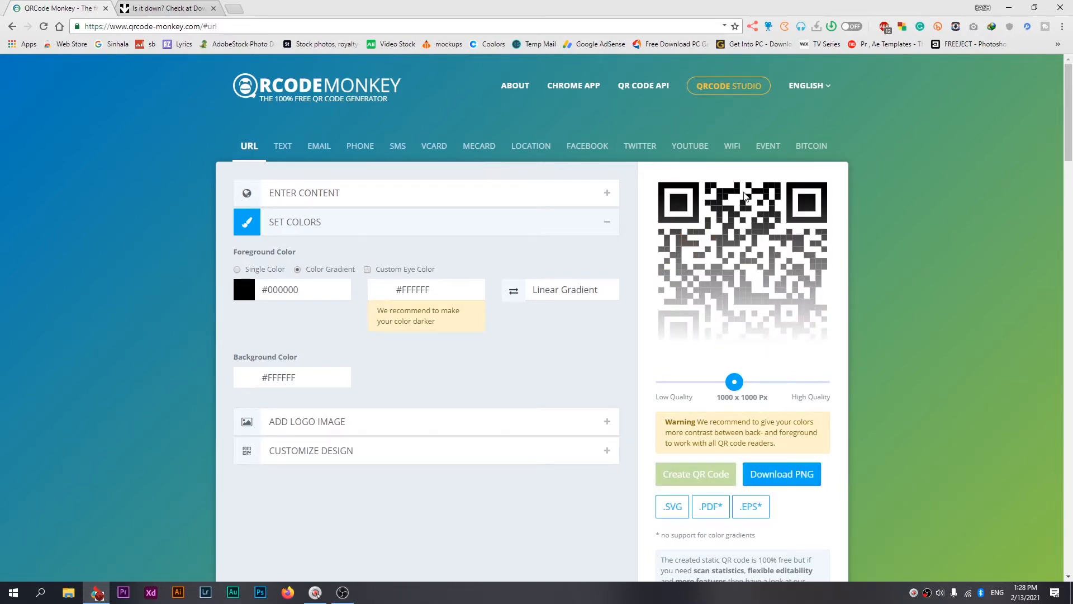
# Swap the two foreground gradient colors and enable the custom eye color option.
pyautogui.click(516, 291)
pyautogui.click(520, 293)
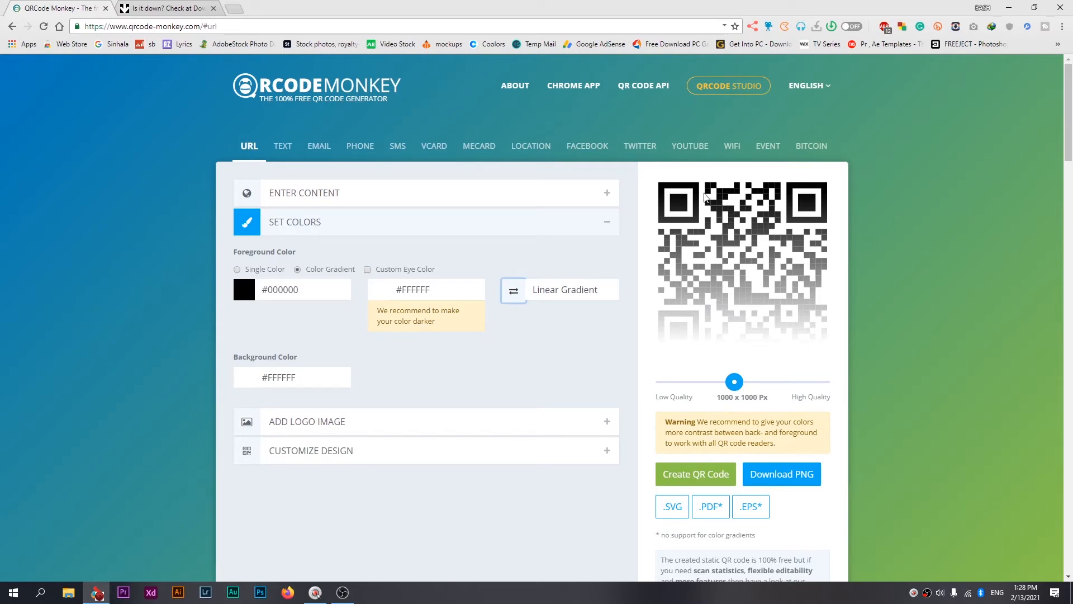
pyautogui.click(522, 287)
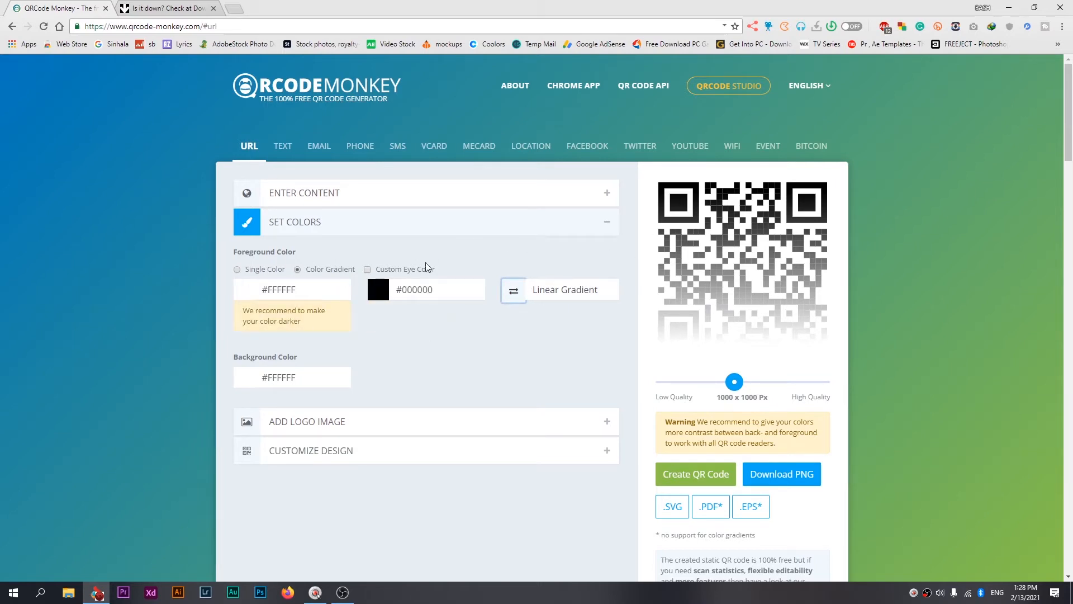
pyautogui.click(413, 274)
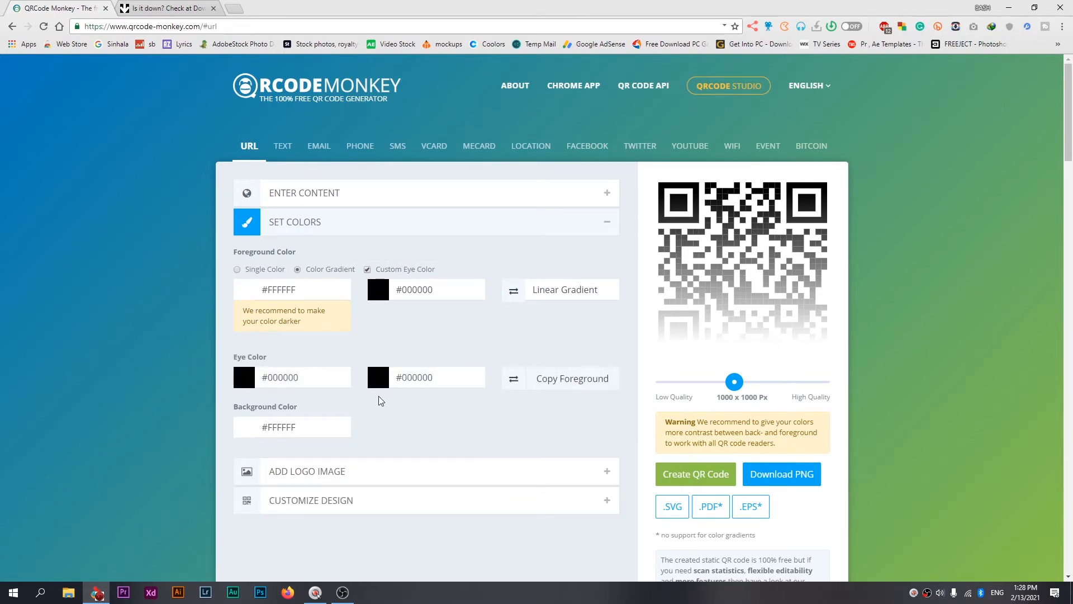
# Switch the foreground to a single color of #000000 and disable the custom eye color.
pyautogui.click(248, 273)
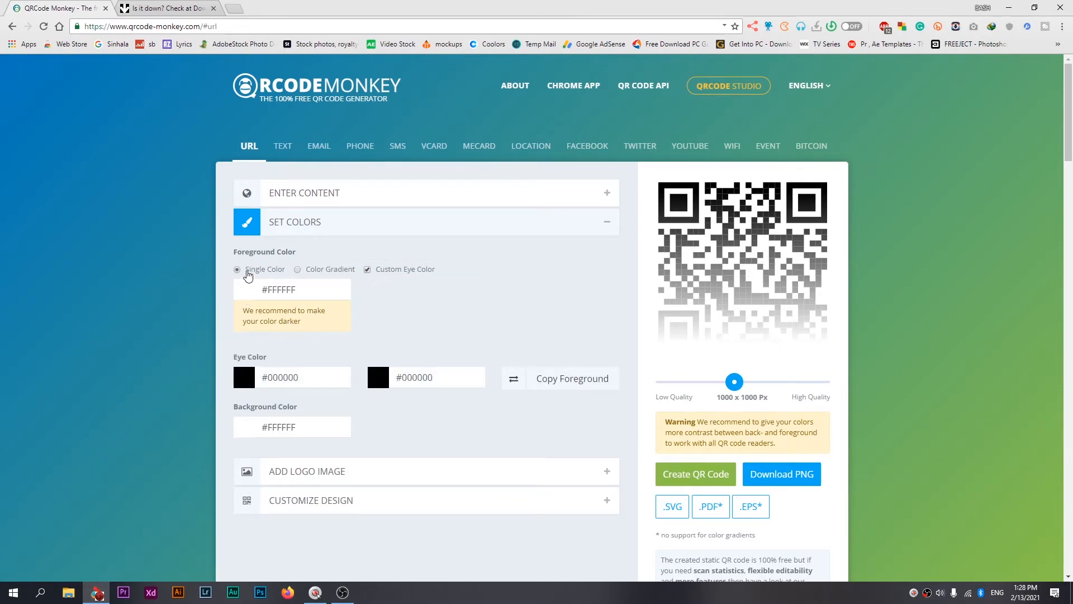
pyautogui.click(252, 295)
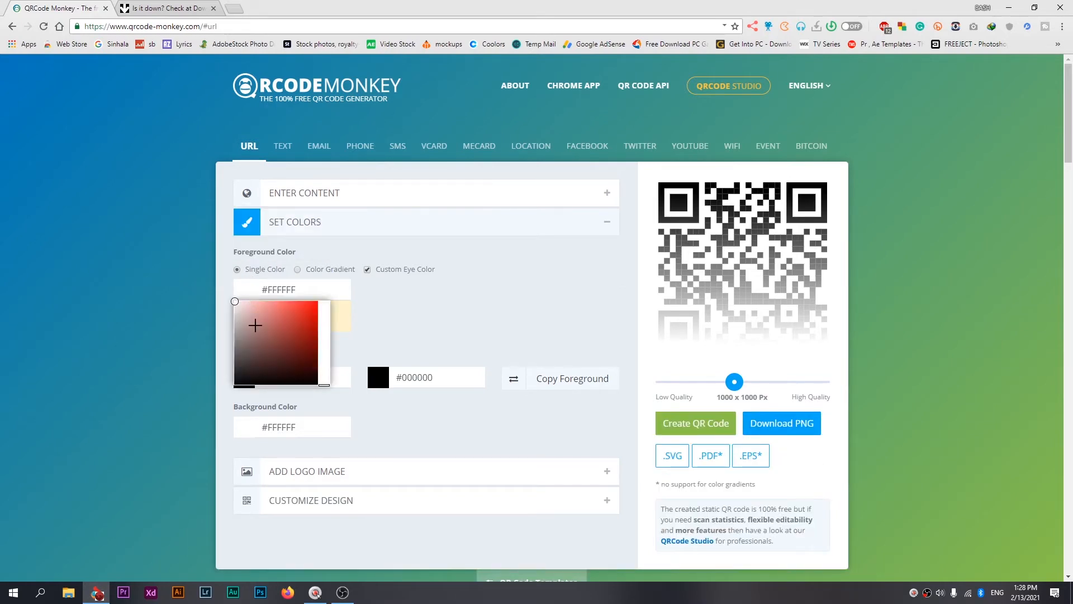
pyautogui.moveTo(255, 325); pyautogui.dragTo(221, 400)
pyautogui.click(440, 286)
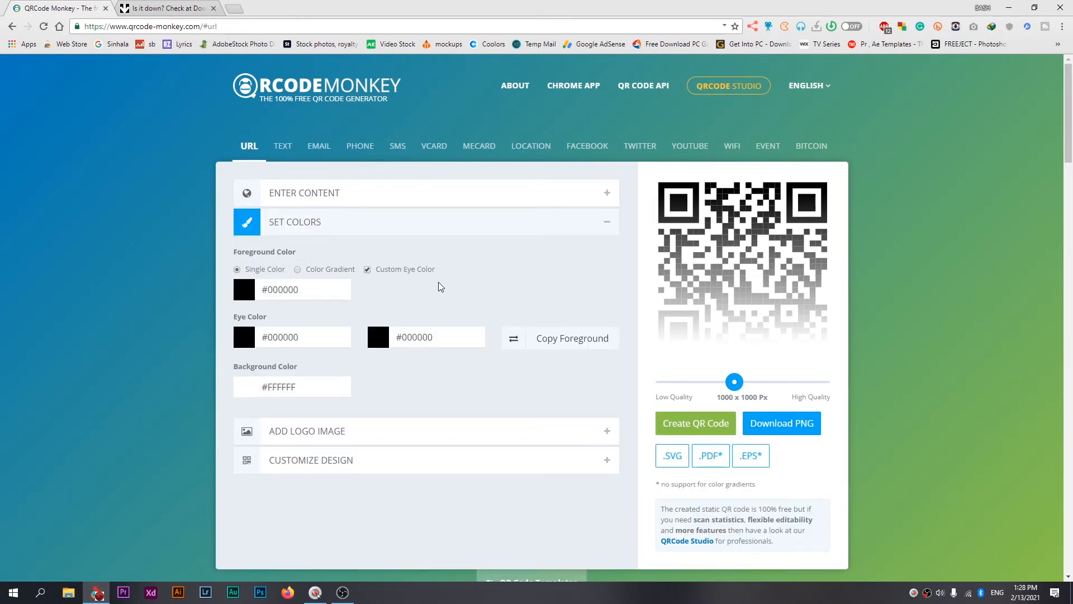
pyautogui.click(366, 270)
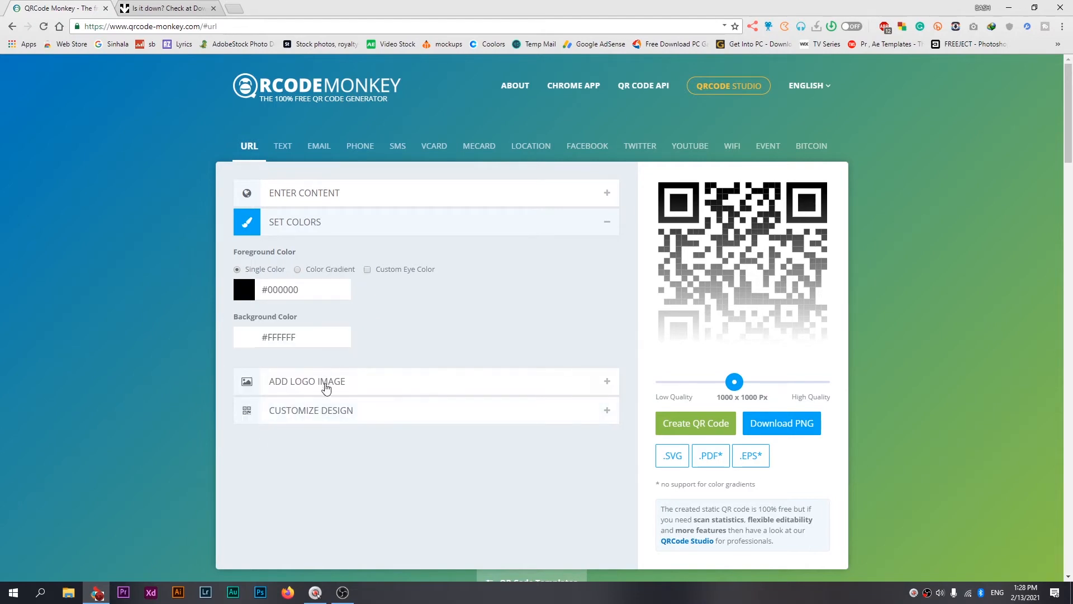
# Add the round YouTube logo from the gallery and generate the QR code with it.
pyautogui.click(327, 390)
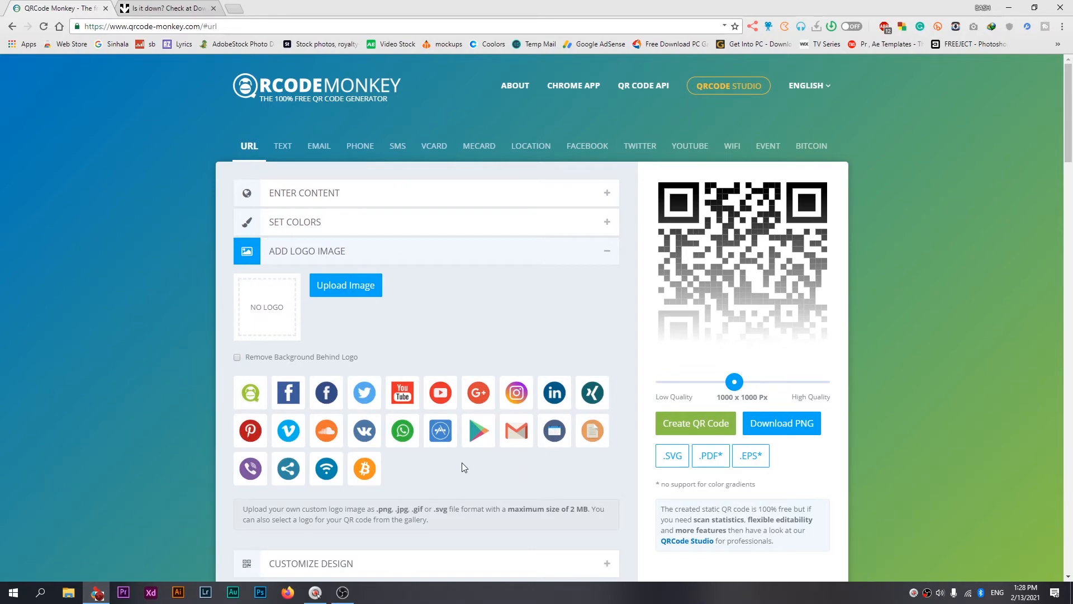
pyautogui.scroll(-1, 462, 463)
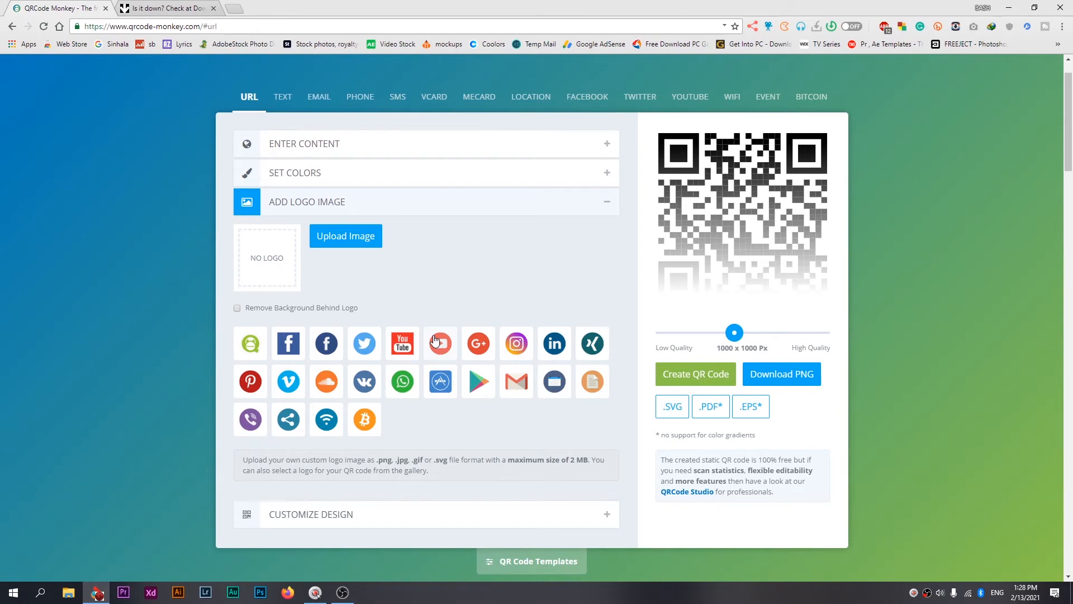
pyautogui.click(435, 341)
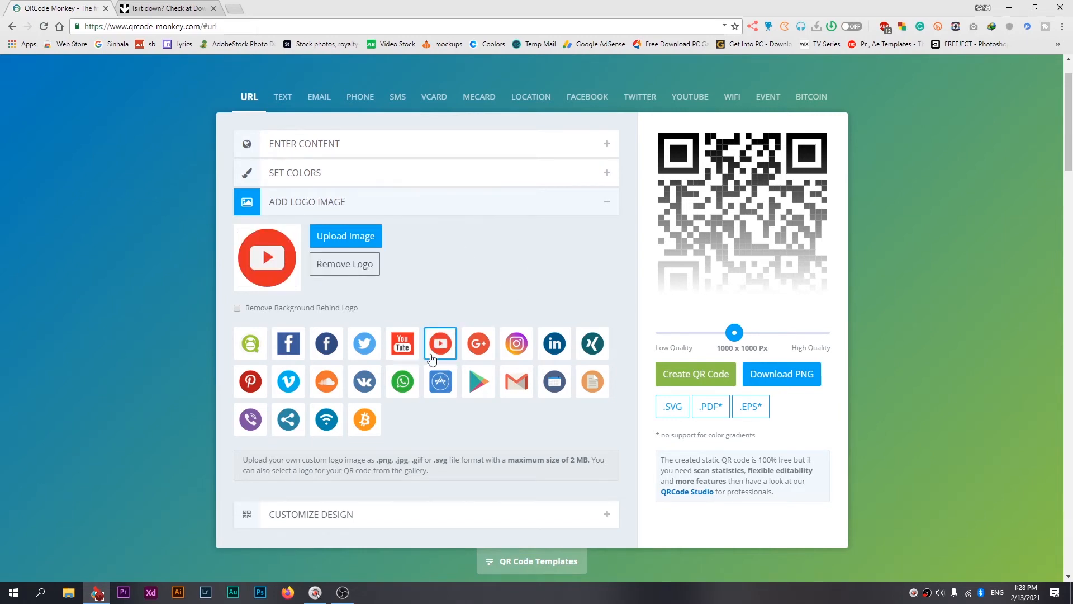
pyautogui.click(695, 377)
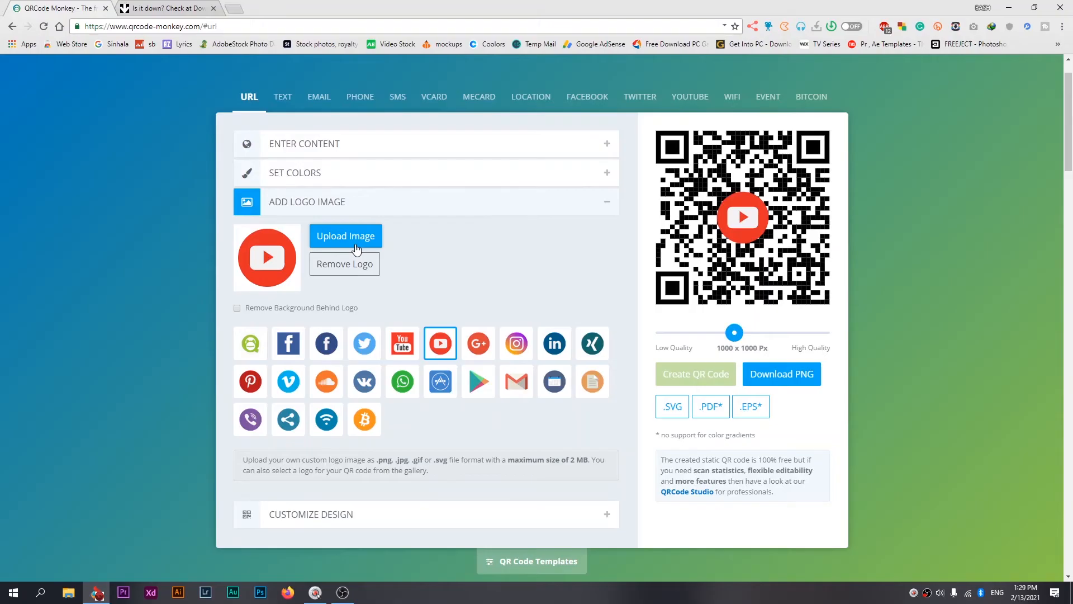
# Remove the YouTube logo from the QR code design.
pyautogui.click(351, 247)
pyautogui.click(362, 265)
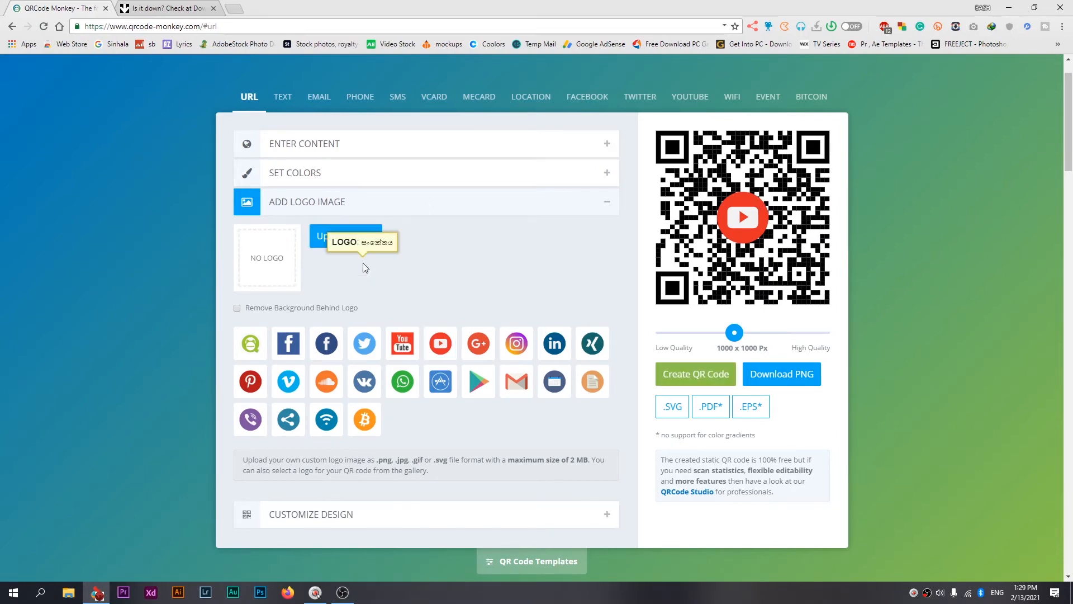
# Open the design customization, choose the sixth eye frame shape with rounded corners, and generate the QR code.
pyautogui.click(429, 514)
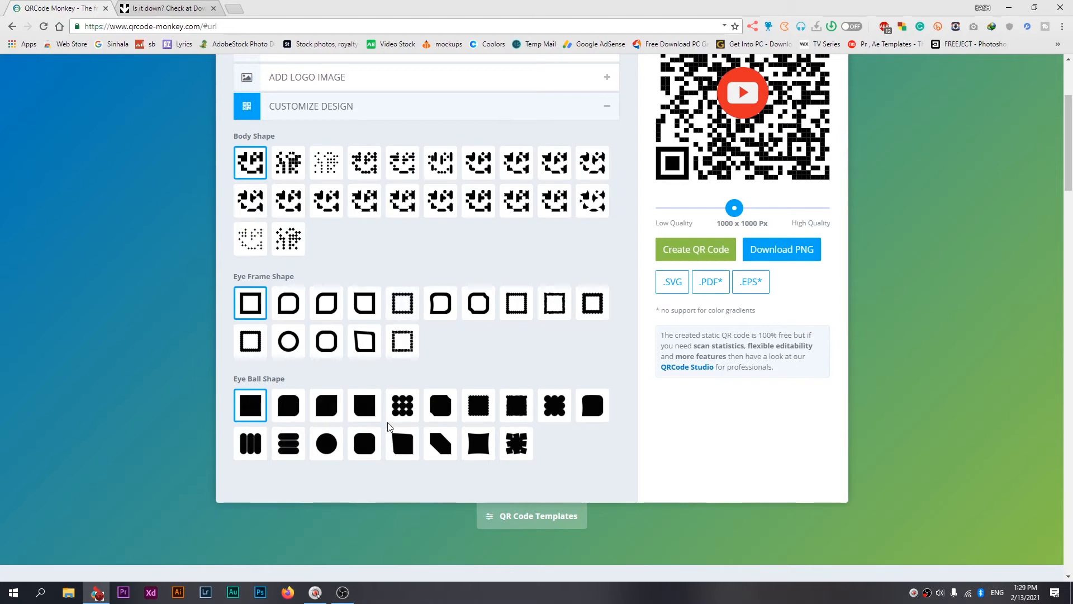
pyautogui.scroll(1, 486, 412)
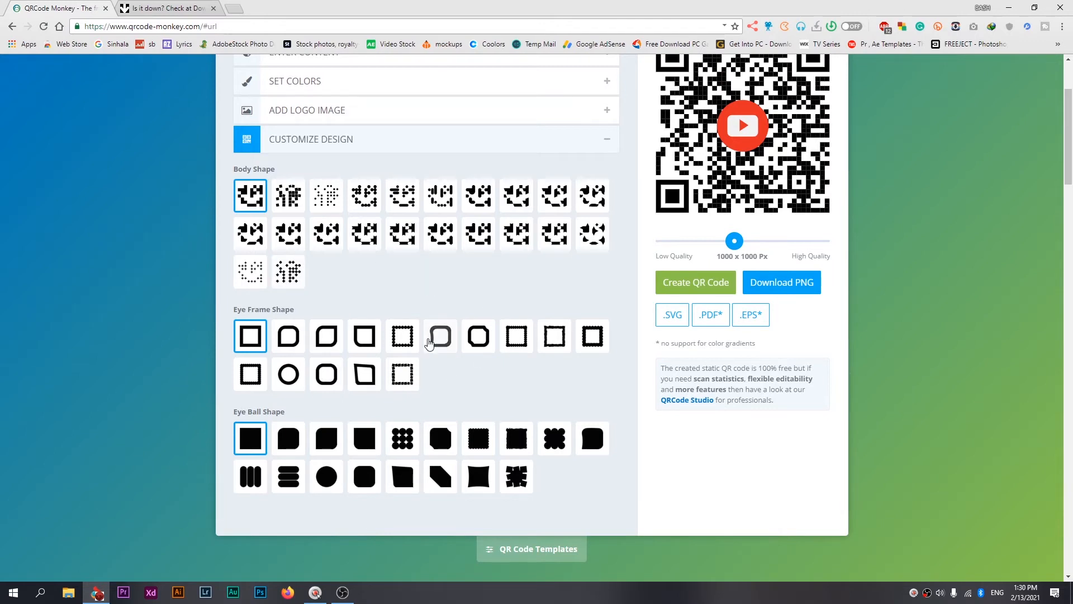
pyautogui.click(430, 342)
pyautogui.click(712, 286)
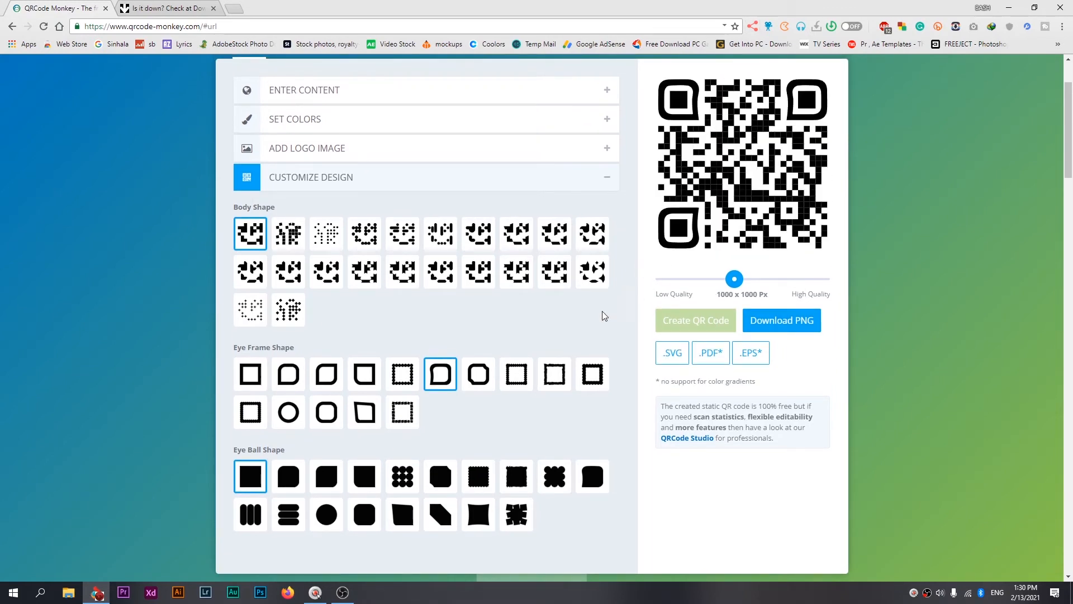
# Set the eye frame back to the first, plain square shape and generate the QR code again.
pyautogui.click(250, 373)
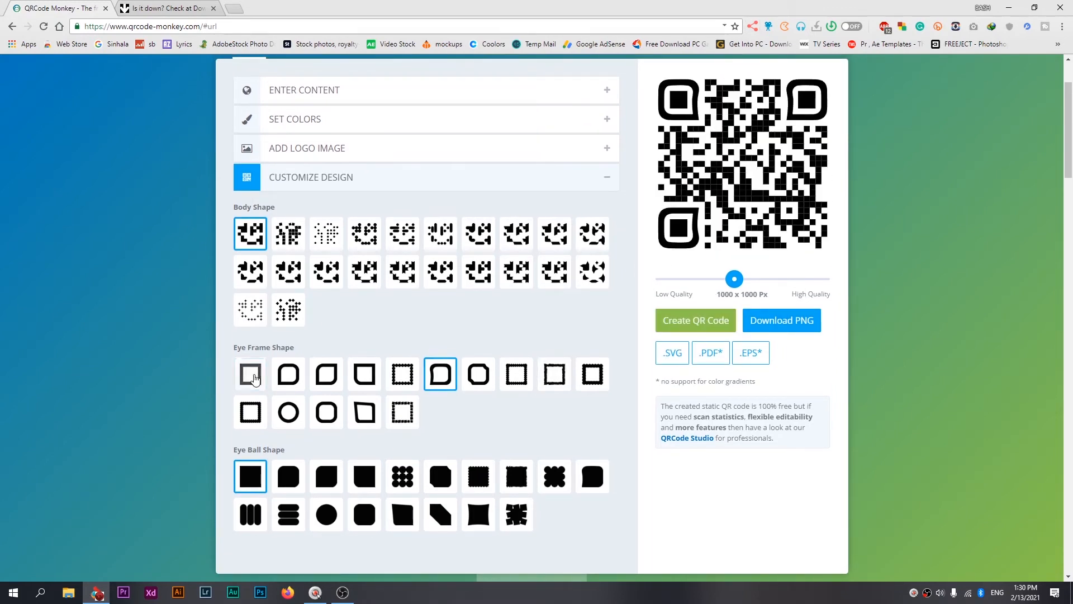
pyautogui.scroll(2, 380, 327)
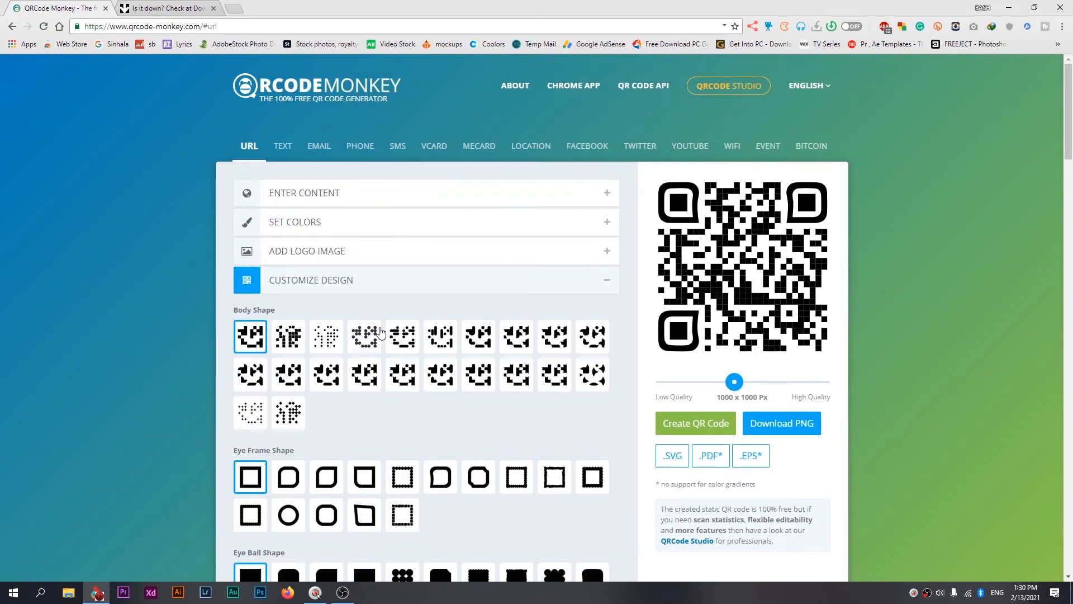
pyautogui.scroll(-4, 380, 327)
pyautogui.scroll(2, 381, 327)
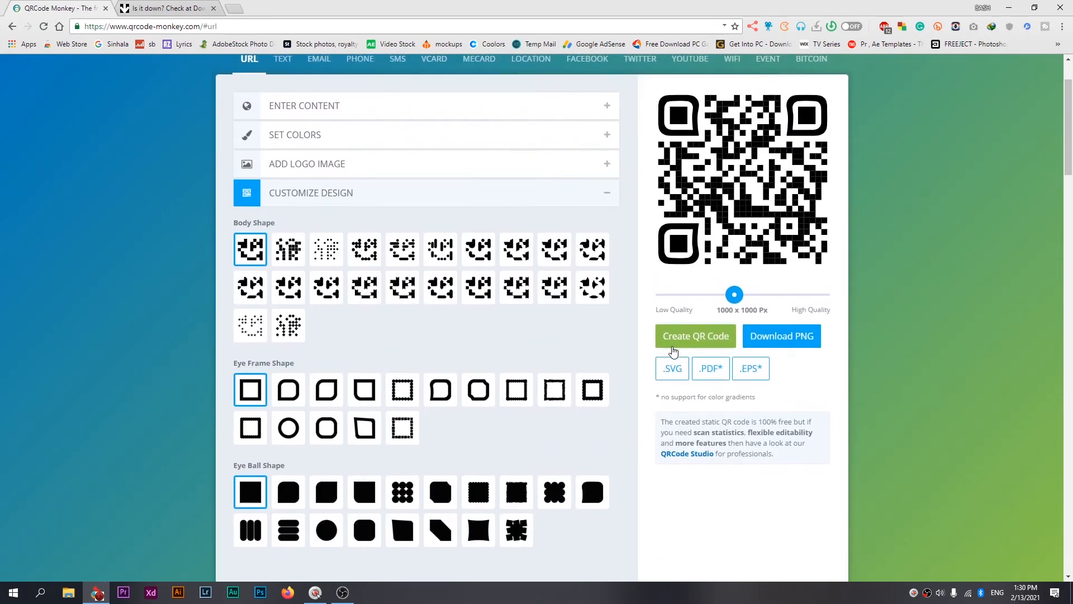
pyautogui.click(675, 343)
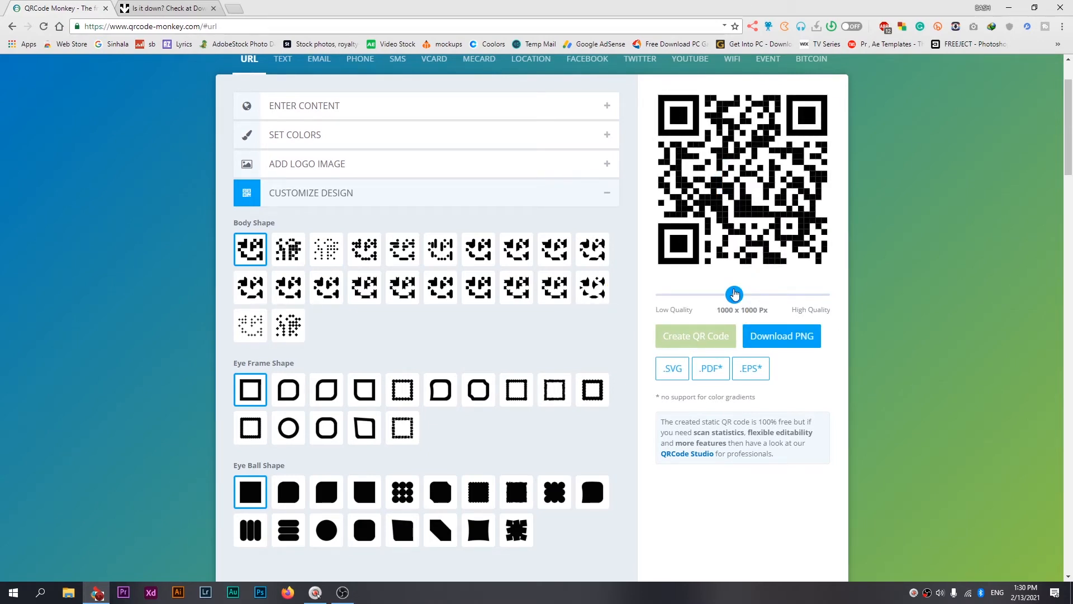
# Generate the QR code at the lowest quality of 200 x 200 Px and again at the highest of 2000 x 2000 Px.
pyautogui.moveTo(734, 294); pyautogui.dragTo(612, 270)
pyautogui.click(723, 337)
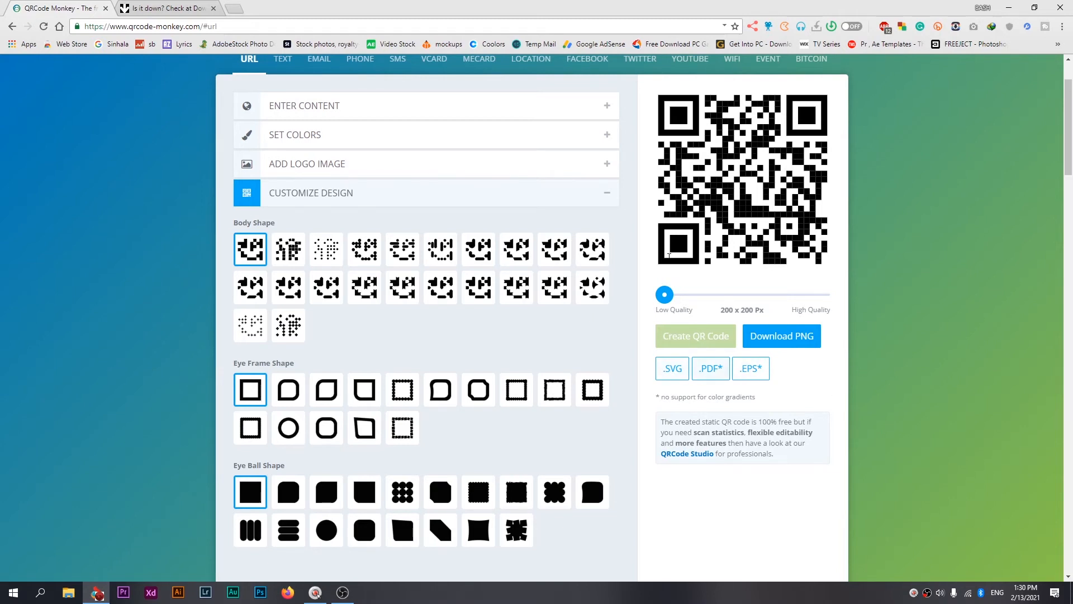
pyautogui.moveTo(666, 294); pyautogui.dragTo(841, 308)
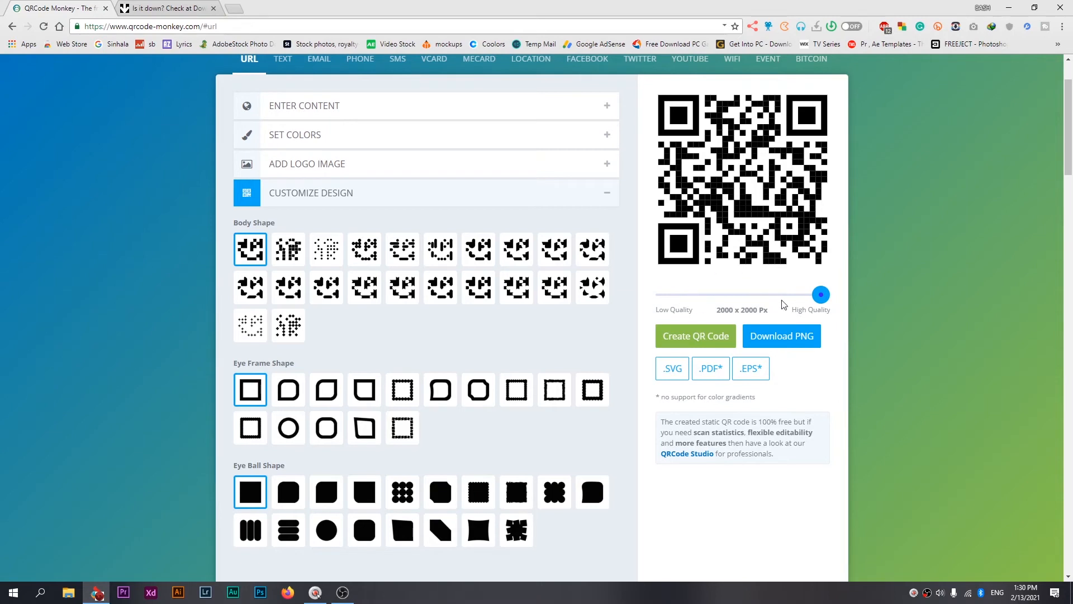
pyautogui.click(699, 338)
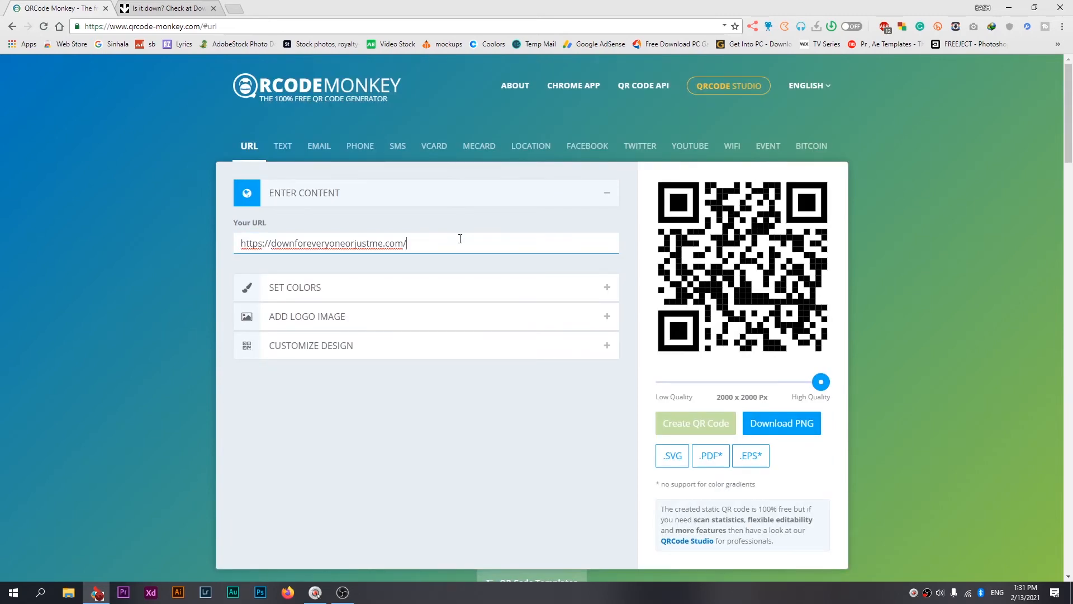
pyautogui.moveTo(460, 238); pyautogui.dragTo(396, 244)
pyautogui.tripleClick(480, 247)
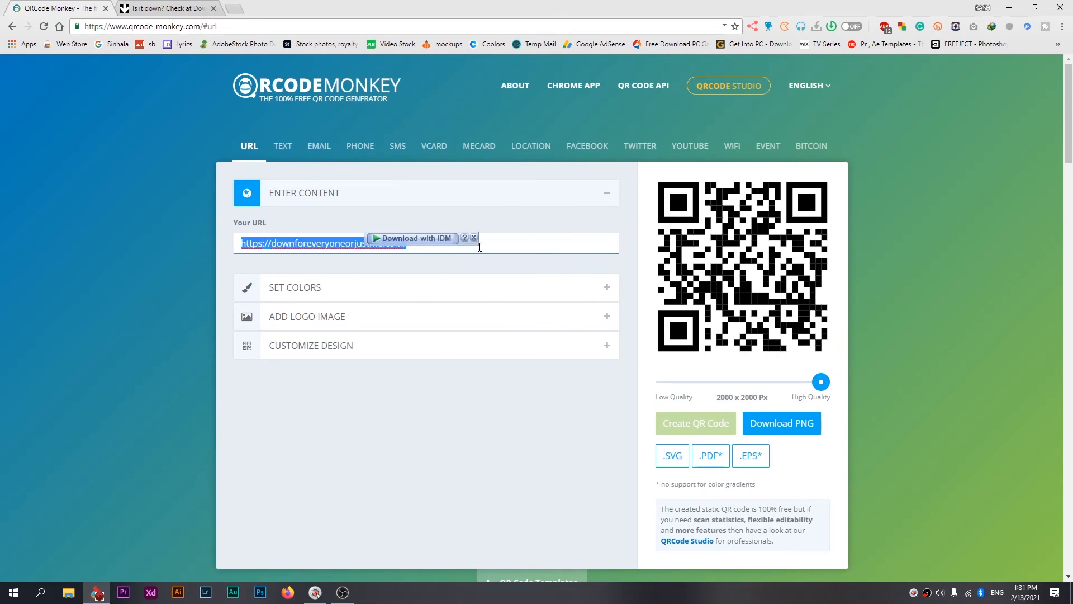
pyautogui.click(512, 246)
pyautogui.click(485, 400)
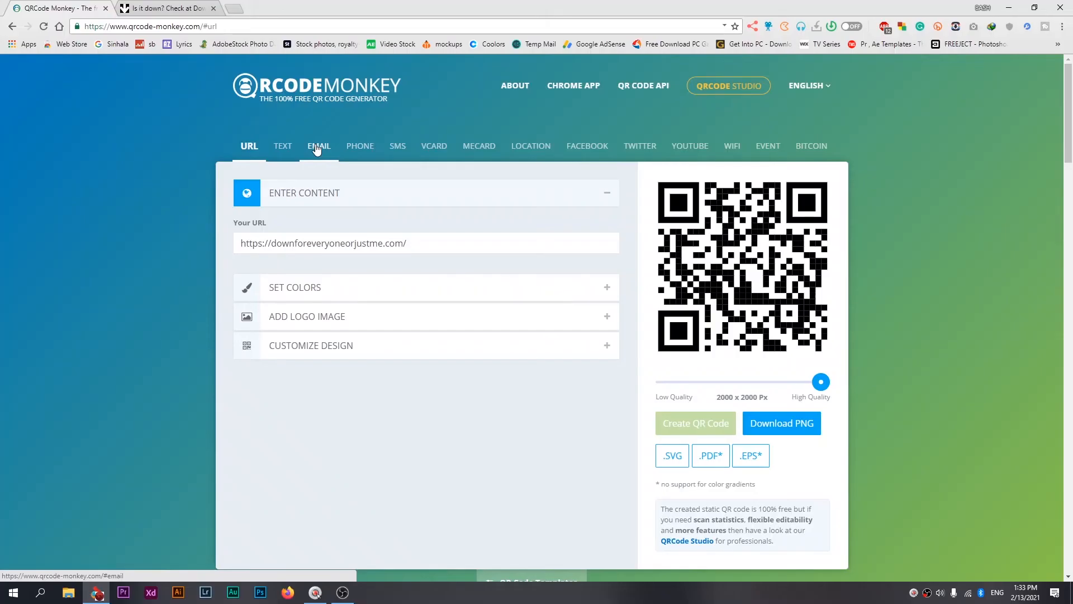
# Apply the Dot template to the QR code from the QR code templates.
pyautogui.moveTo(317, 150)
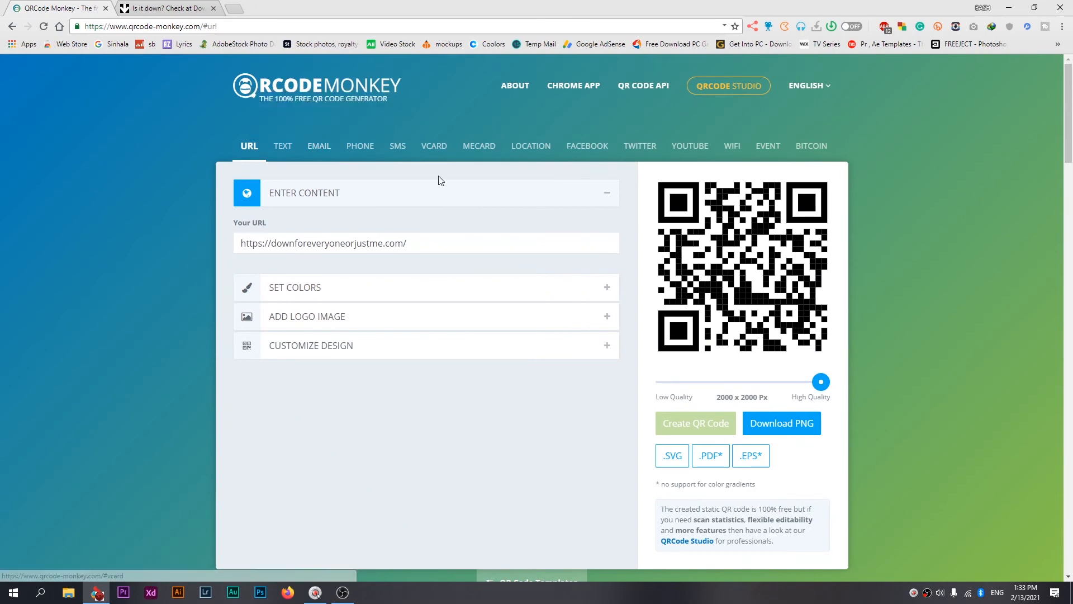
pyautogui.scroll(-3, 439, 175)
pyautogui.scroll(-3, 438, 175)
pyautogui.scroll(6, 439, 175)
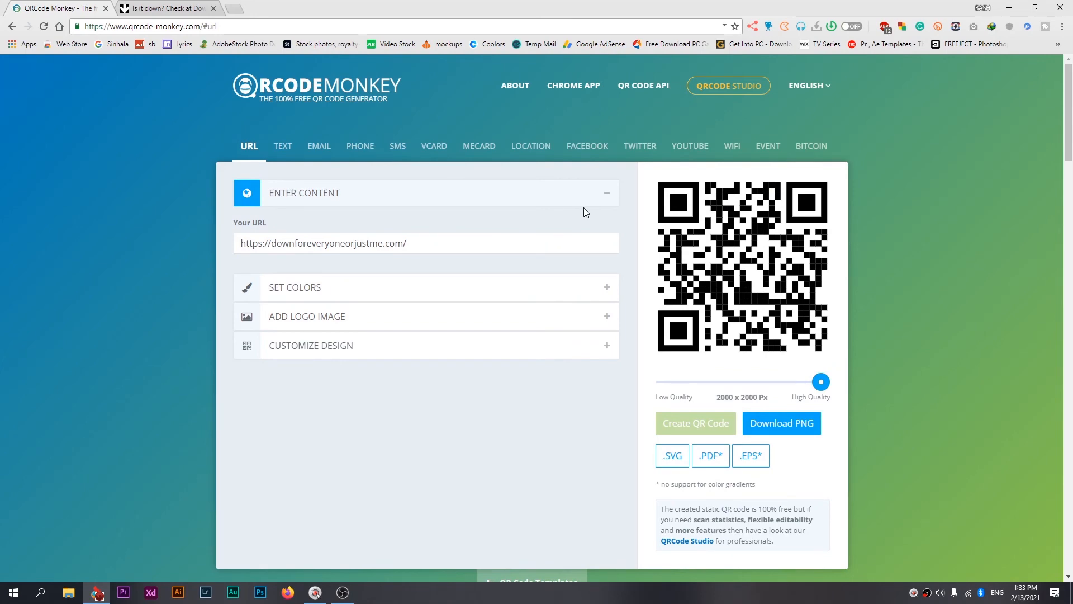
pyautogui.scroll(-5, 584, 207)
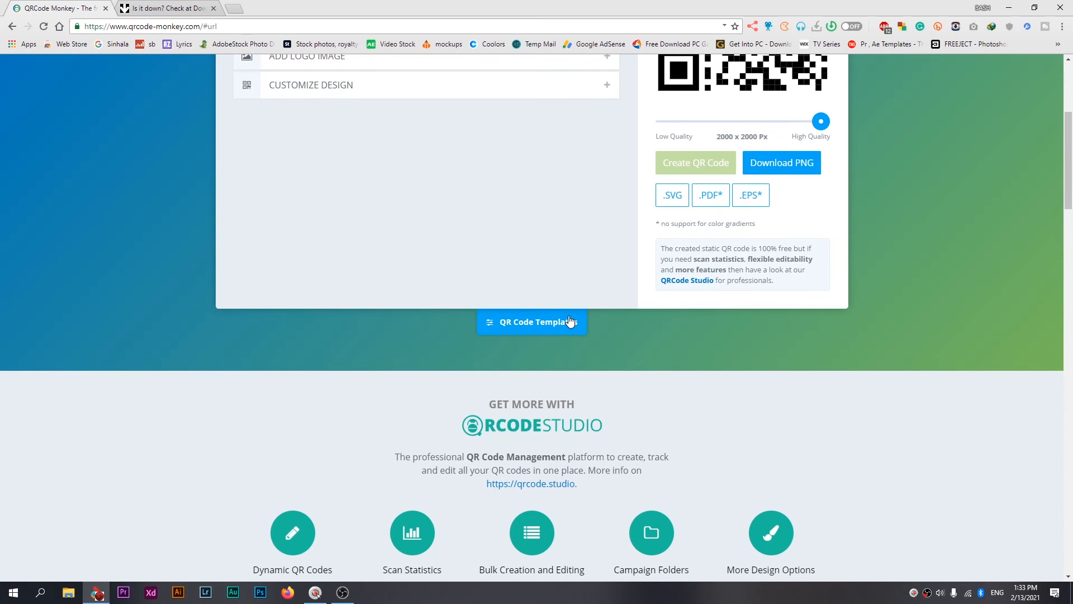
pyautogui.click(570, 322)
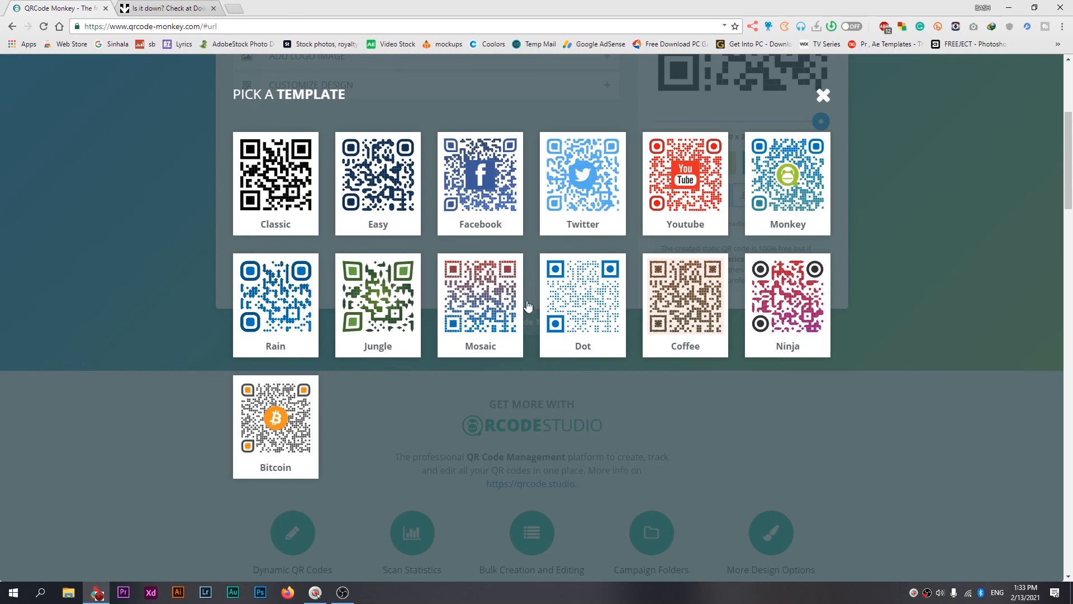
pyautogui.click(611, 319)
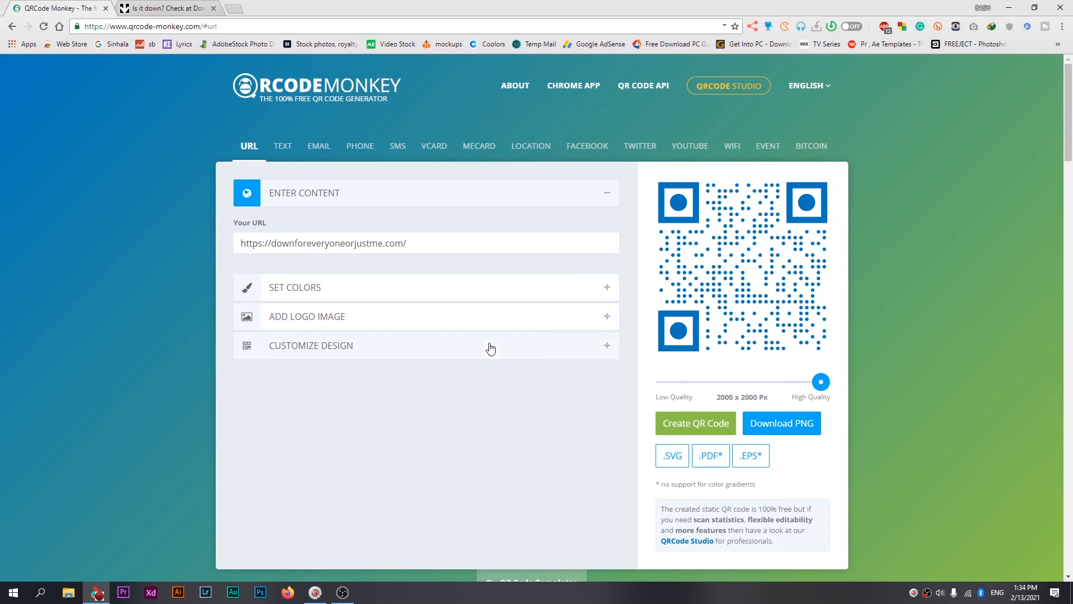
# Look through the entry forms of the Text, Email and Phone QR code types.
pyautogui.click(282, 146)
pyautogui.click(329, 149)
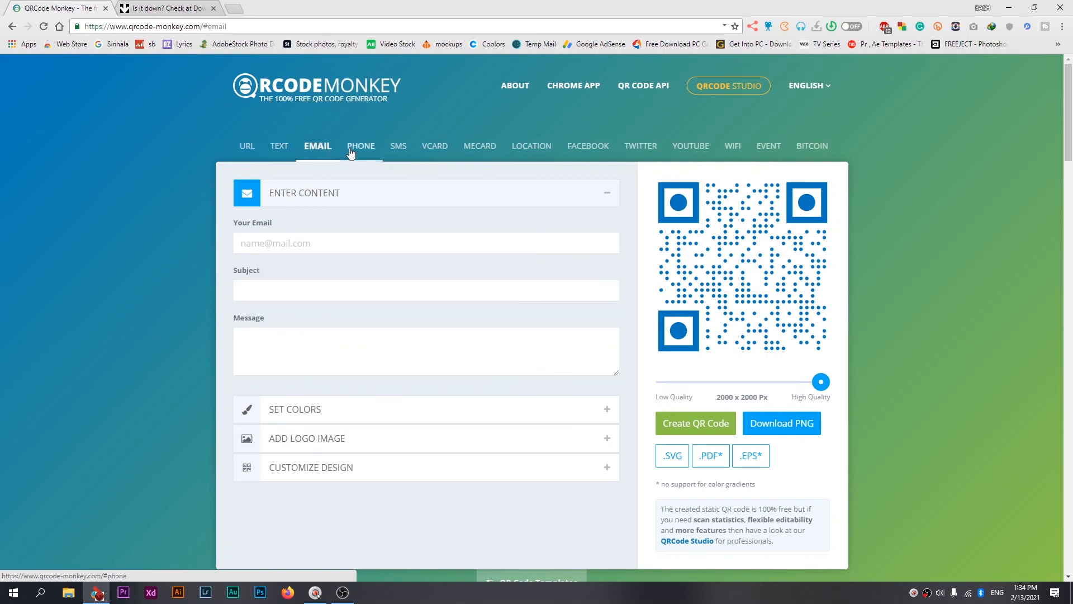
pyautogui.click(350, 149)
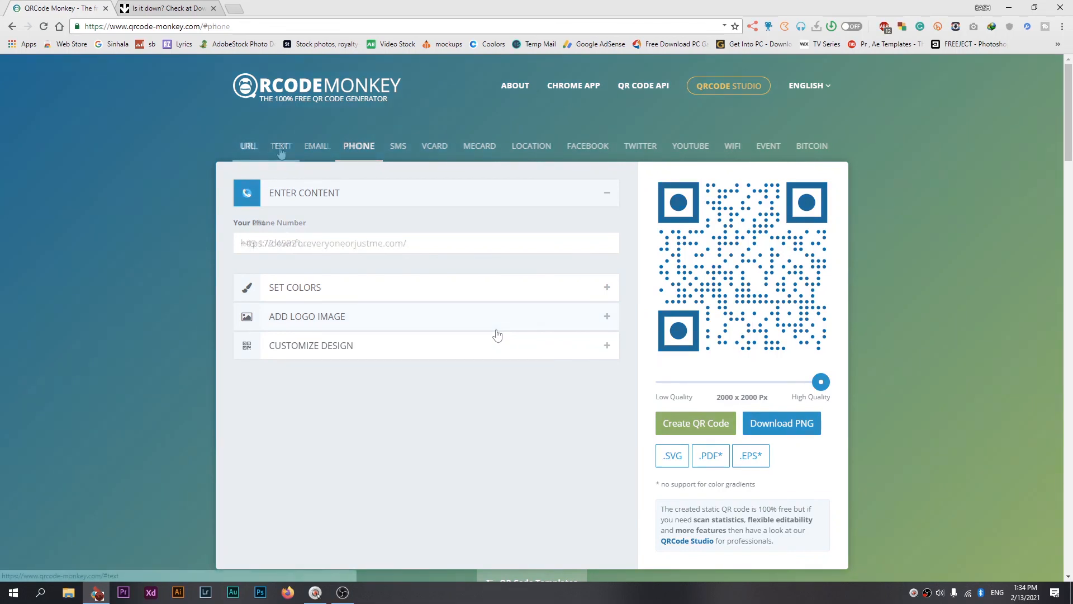
pyautogui.click(314, 149)
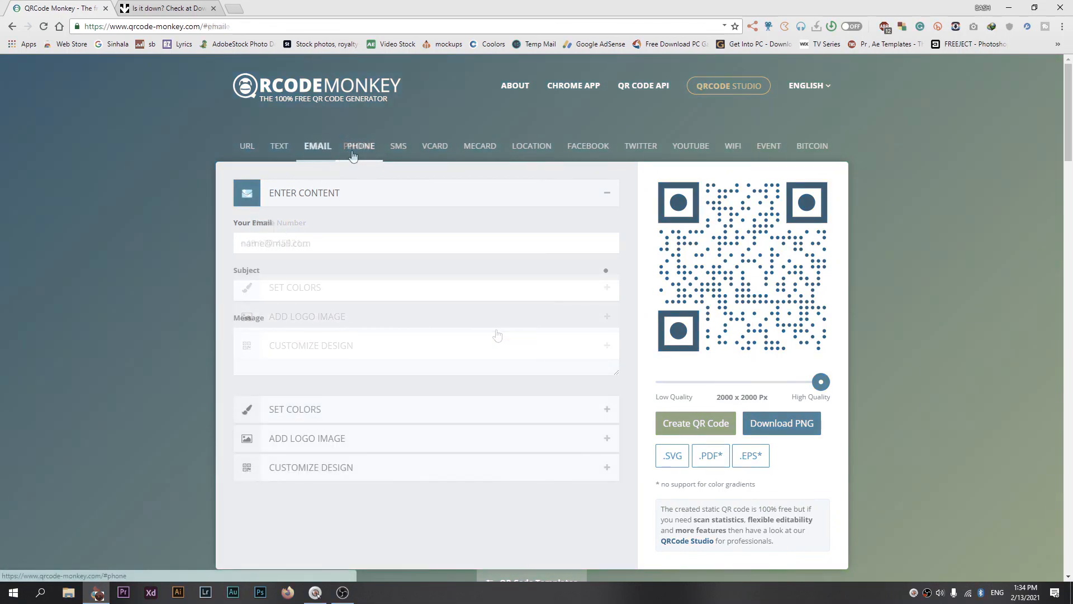
pyautogui.click(352, 150)
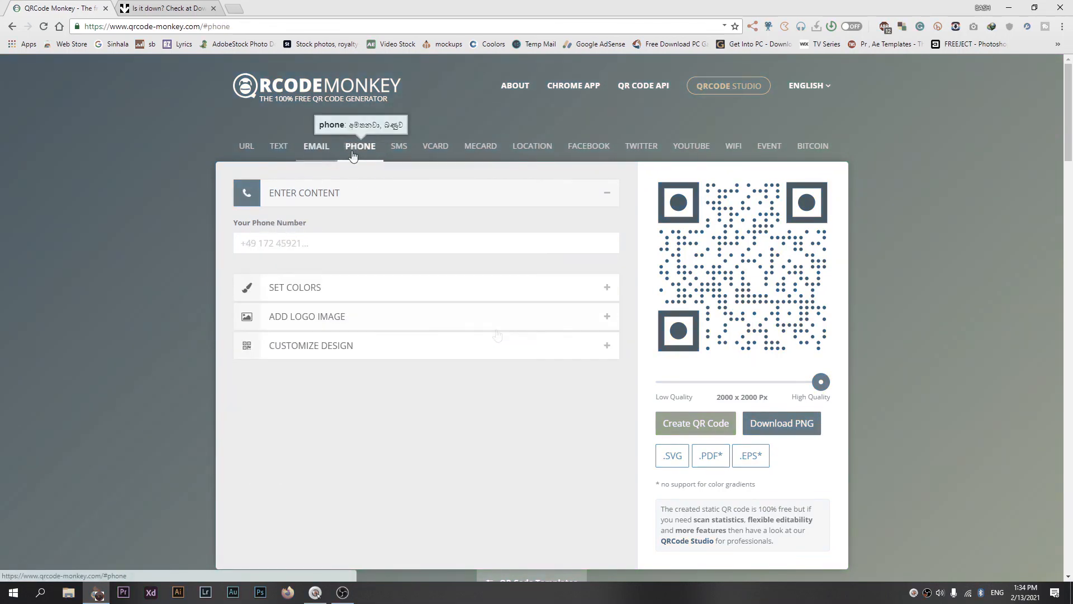